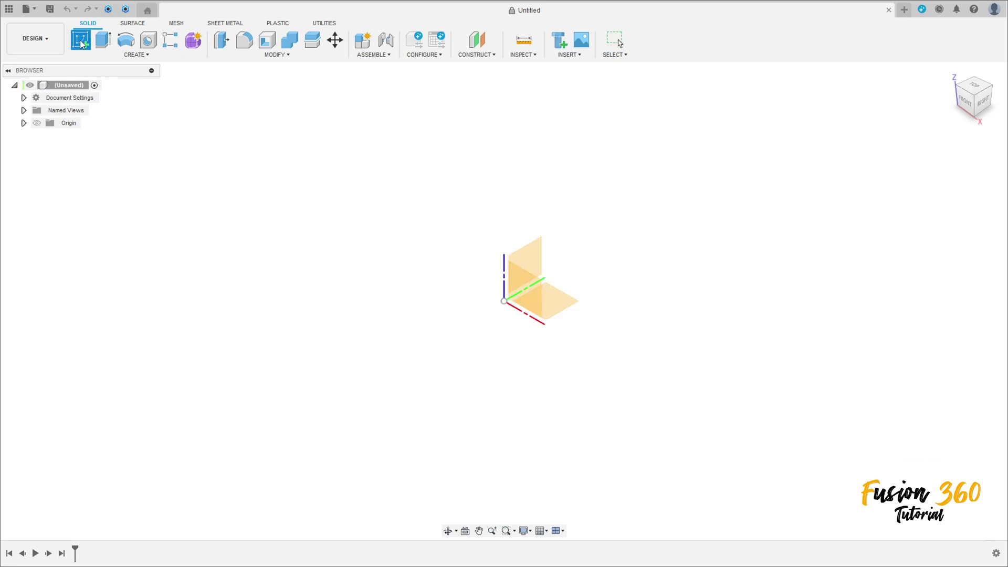
Start a sketch on the front (XZ) plane and draw a 38 mm horizontal line from the origin.
{"action": "left_click", "coordinate": [529, 287]}
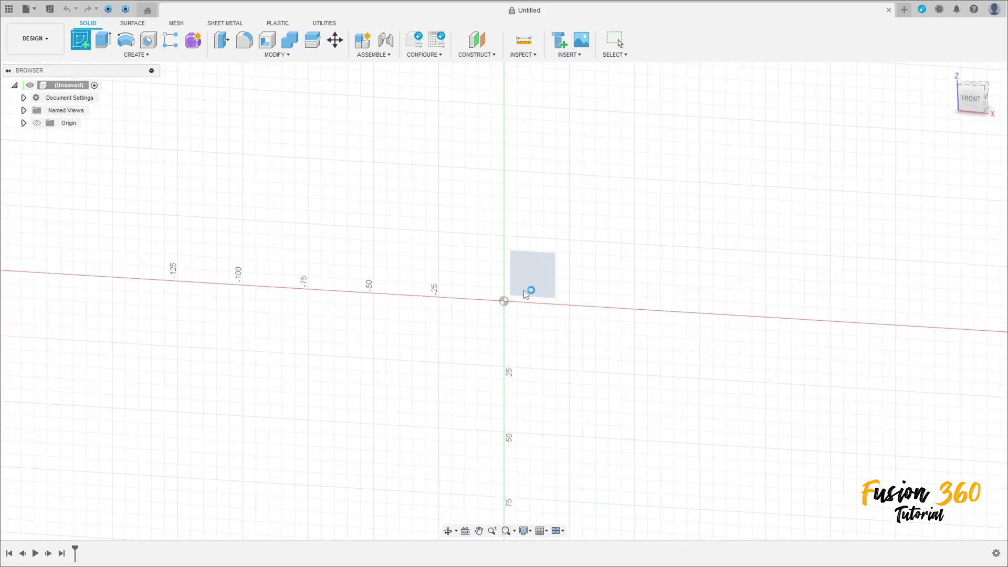
{"action": "key", "text": "l"}
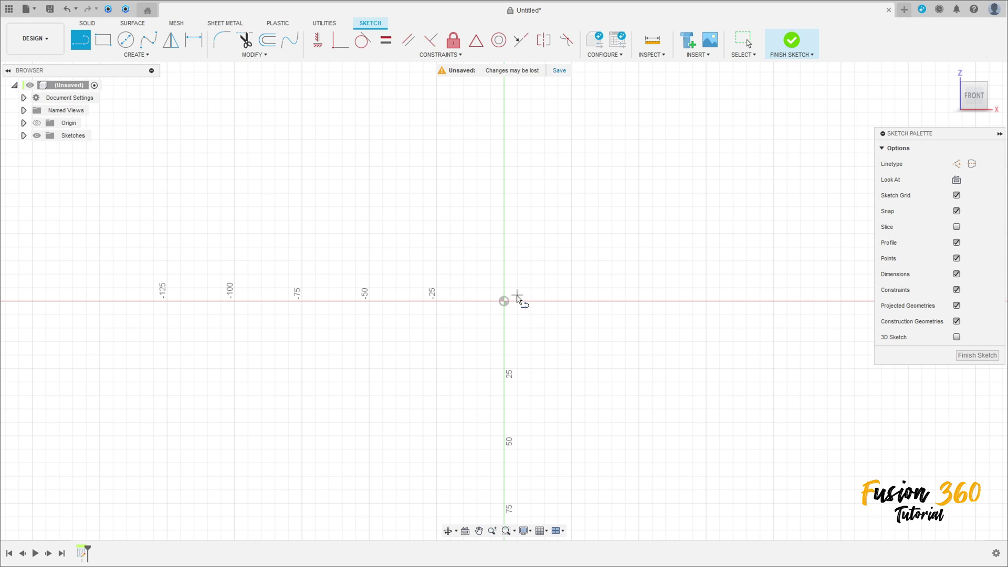
{"action": "left_click", "coordinate": [504, 302]}
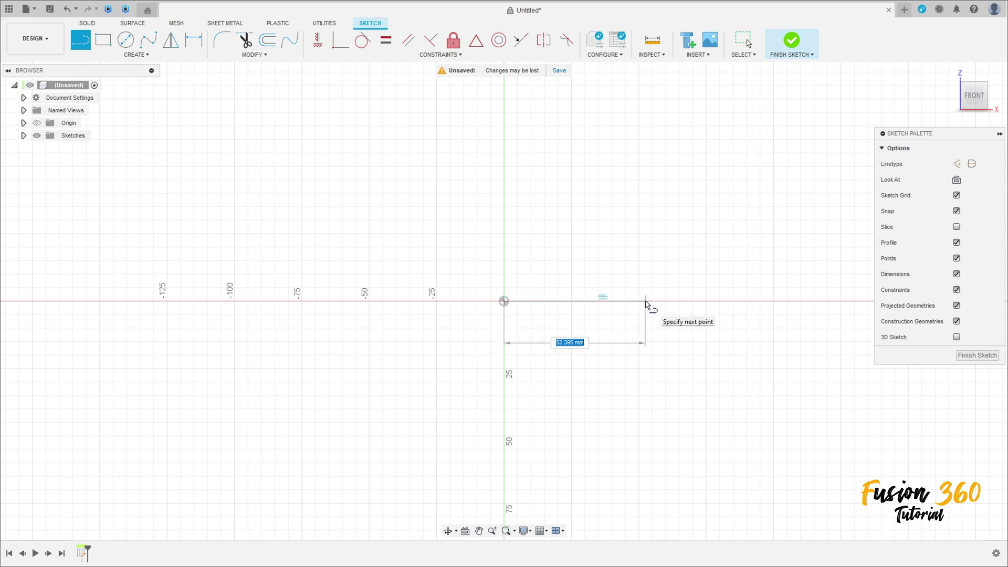
{"action": "key", "text": "Tab"}
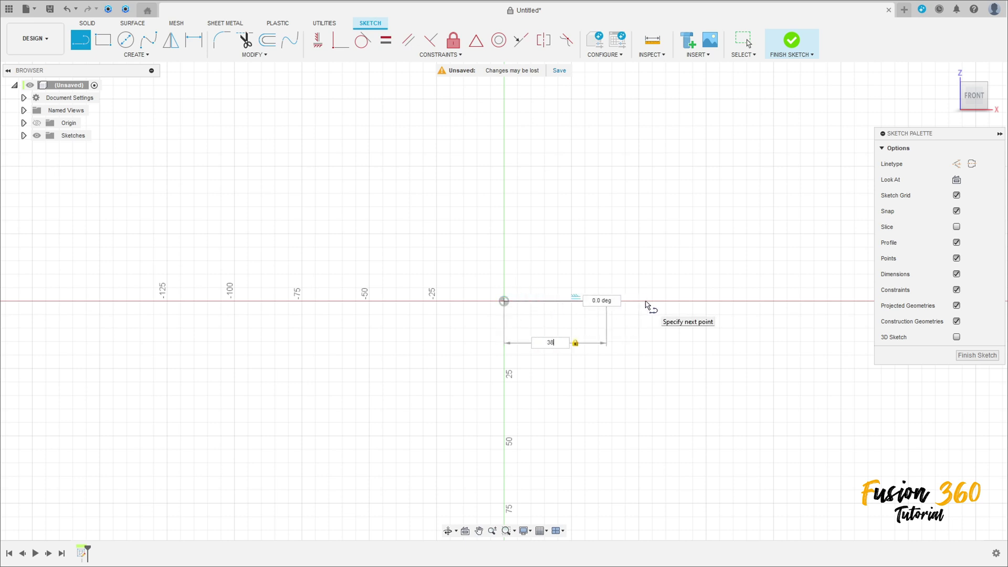
{"action": "key", "text": "Return"}
{"action": "mouse_move", "coordinate": [647, 306]}
{"action": "middle_mouse_down"}
{"action": "mouse_move", "coordinate": [497, 281]}
{"action": "mouse_move", "coordinate": [445, 285]}
{"action": "middle_mouse_up"}
Draw a wavy chain of three tangent arcs continuing from the free end of the 38 mm line.
{"action": "left_click", "coordinate": [137, 55]}
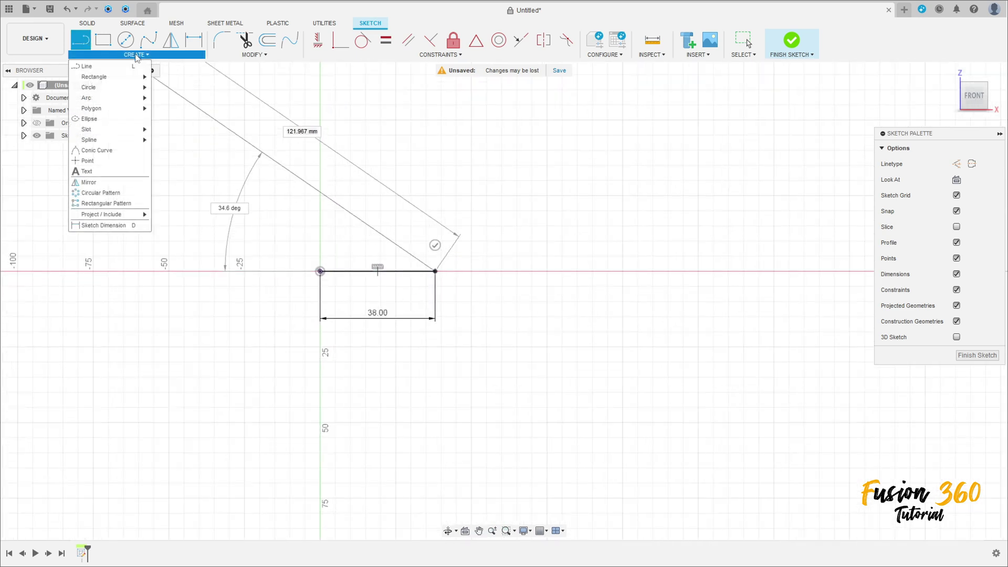
{"action": "mouse_move", "coordinate": [115, 101]}
{"action": "left_click", "coordinate": [173, 108]}
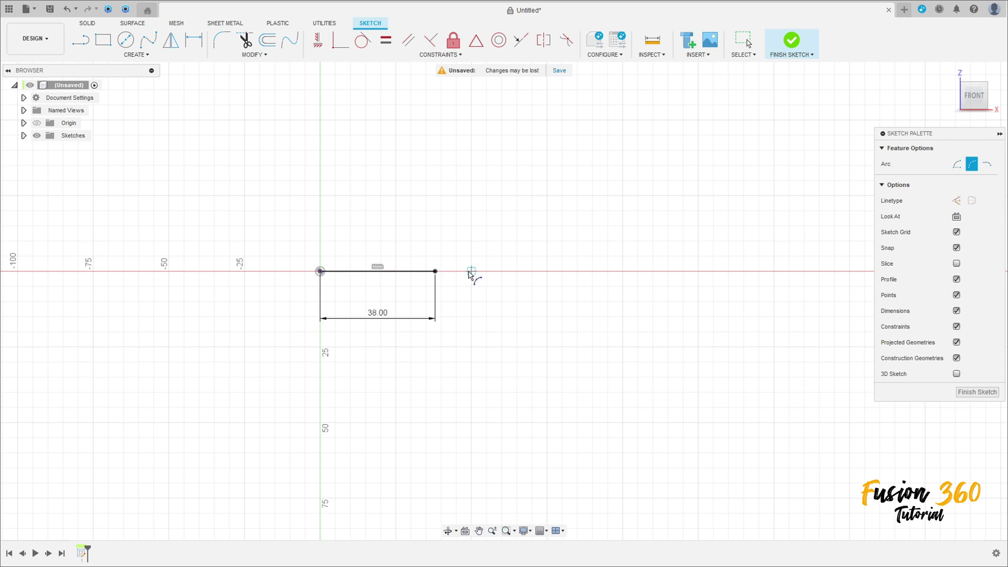
{"action": "left_click", "coordinate": [436, 271]}
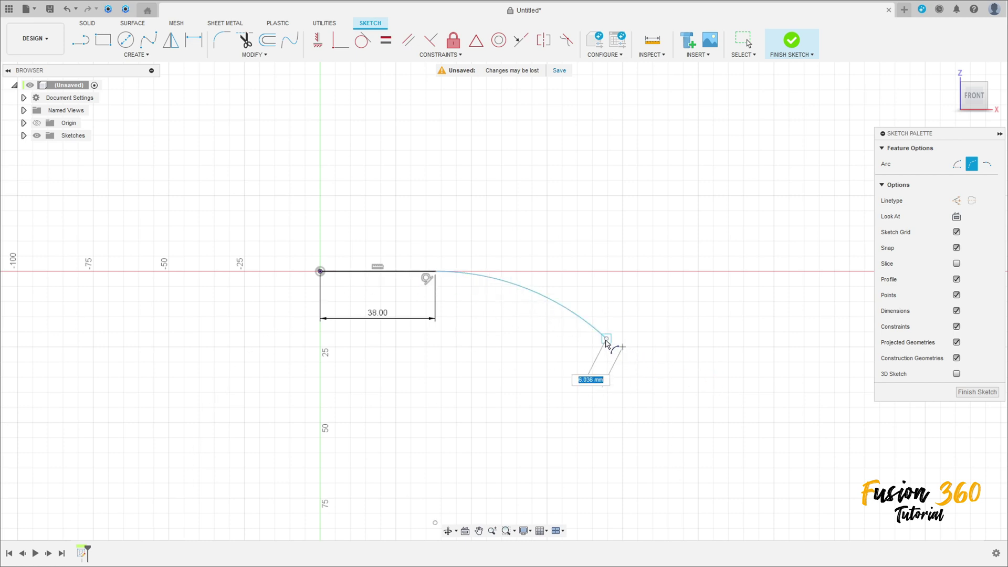
{"action": "left_click", "coordinate": [612, 348]}
{"action": "key", "text": "Escape"}
{"action": "left_click", "coordinate": [136, 55]}
{"action": "mouse_move", "coordinate": [105, 100]}
{"action": "left_click", "coordinate": [176, 116]}
{"action": "left_click", "coordinate": [607, 340]}
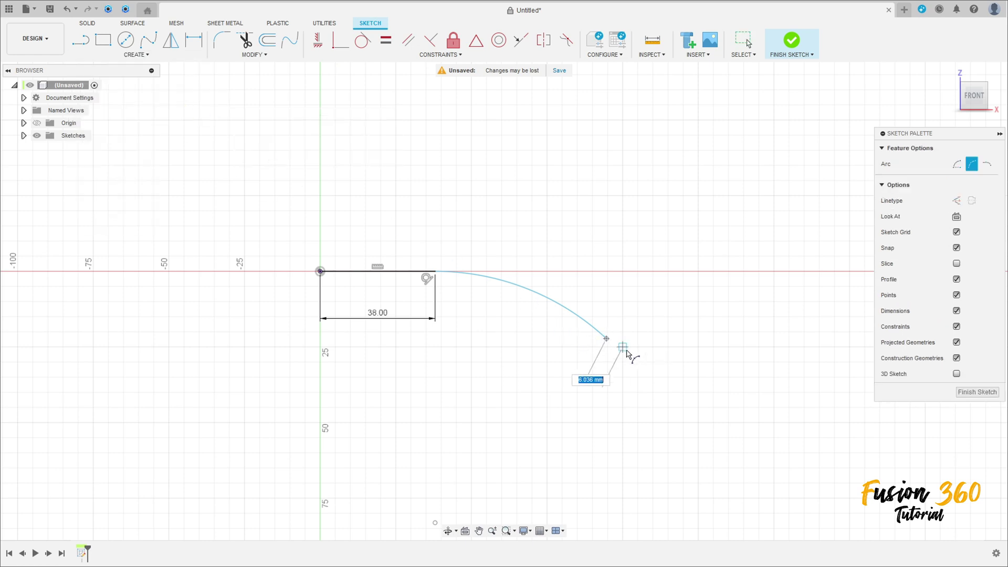
{"action": "left_click", "coordinate": [713, 347]}
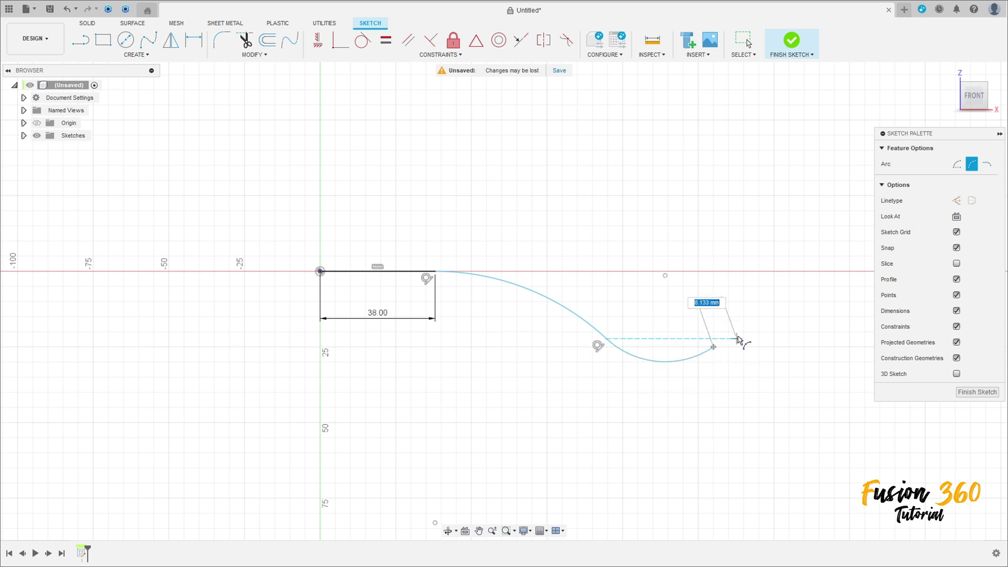
{"action": "key", "text": "Escape"}
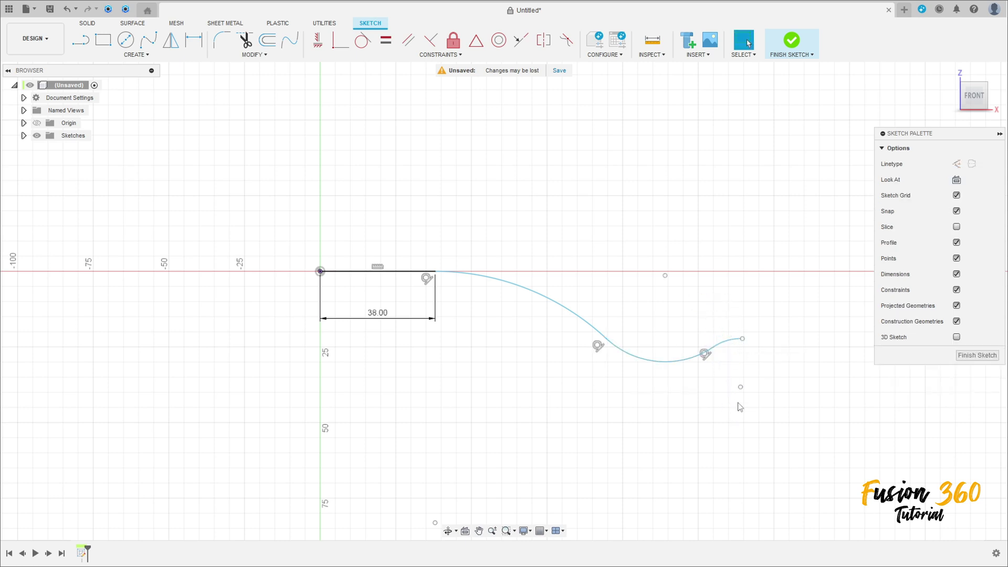
Dimension the first arc, adjoining the horizontal line, with a radius of 35 mm.
{"action": "middle_click_drag", "start_coordinate": [449, 251], "coordinate": [357, 225]}
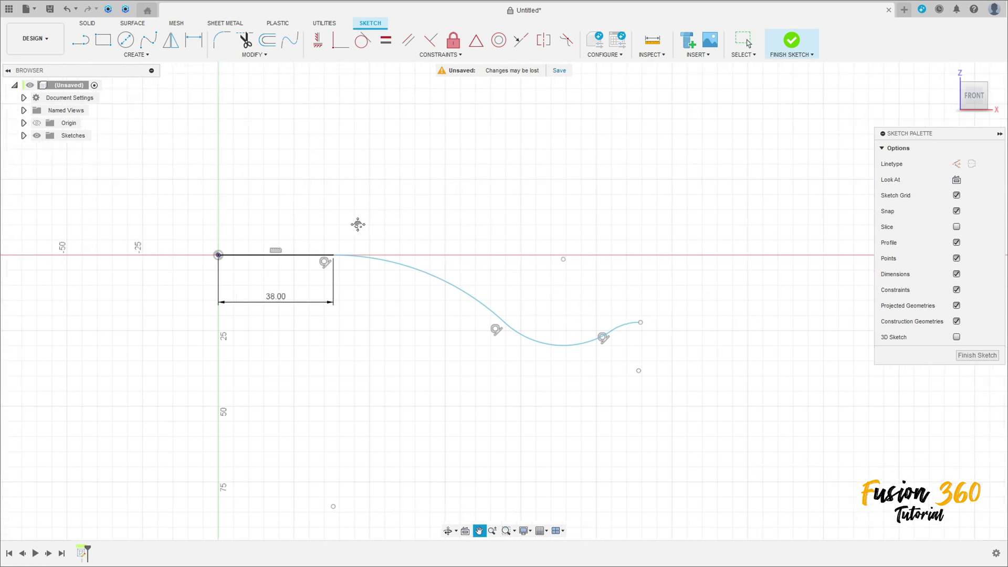
{"action": "left_click", "coordinate": [196, 44]}
{"action": "left_click", "coordinate": [412, 274]}
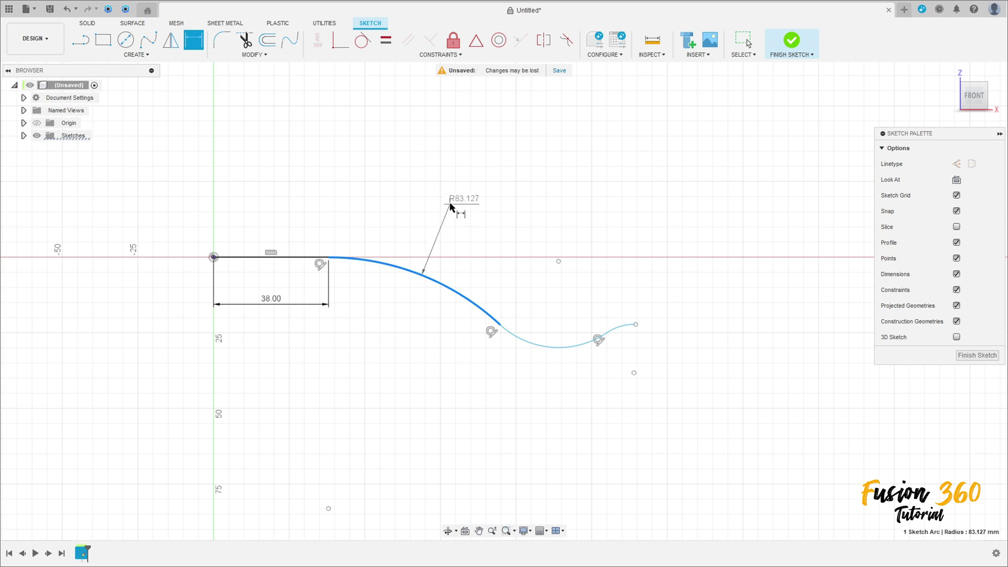
{"action": "left_click", "coordinate": [465, 203]}
{"action": "type", "text": "35"}
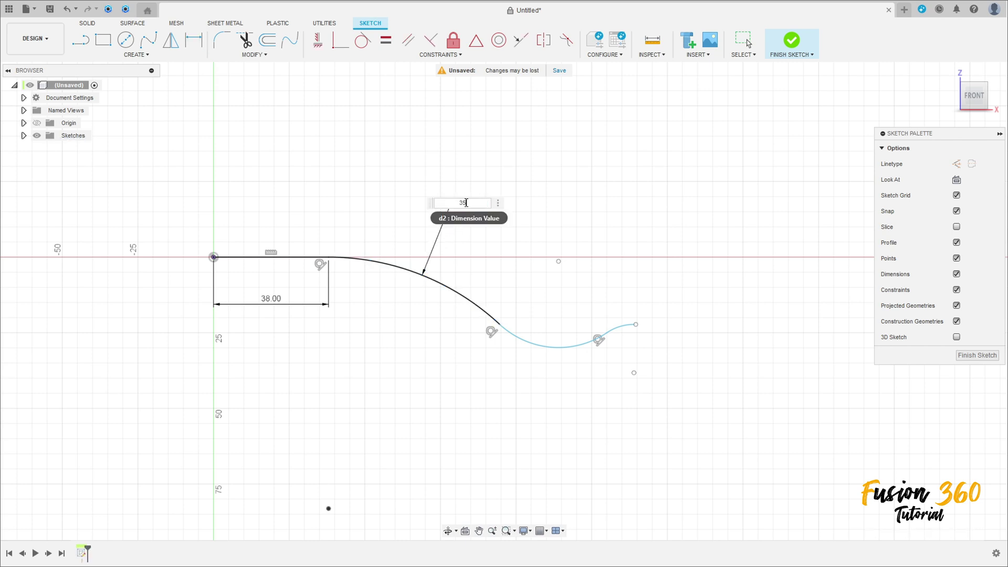
{"action": "key", "text": "Return"}
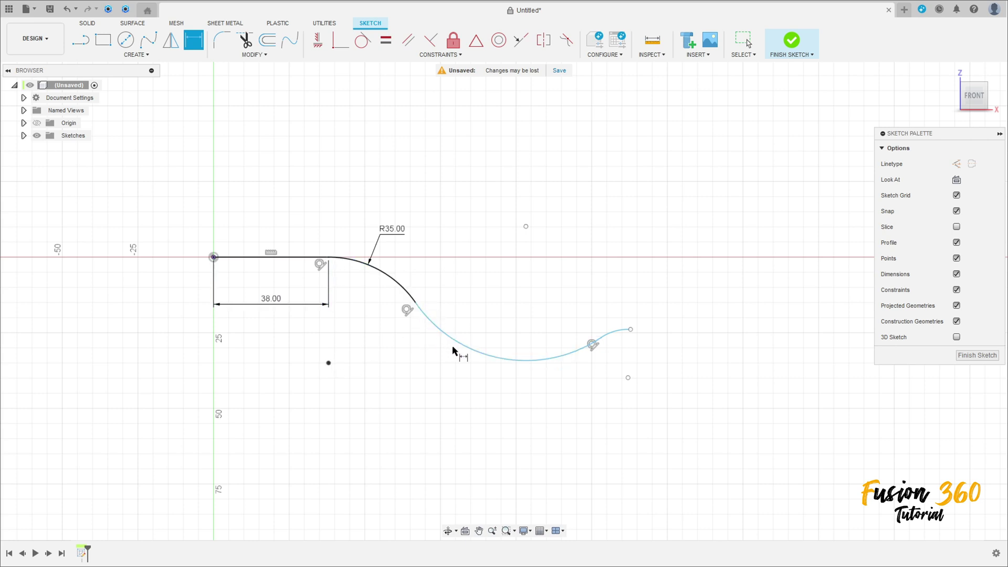
Dimension the middle, upward-curving arc with a radius of 10 mm.
{"action": "left_click", "coordinate": [472, 352]}
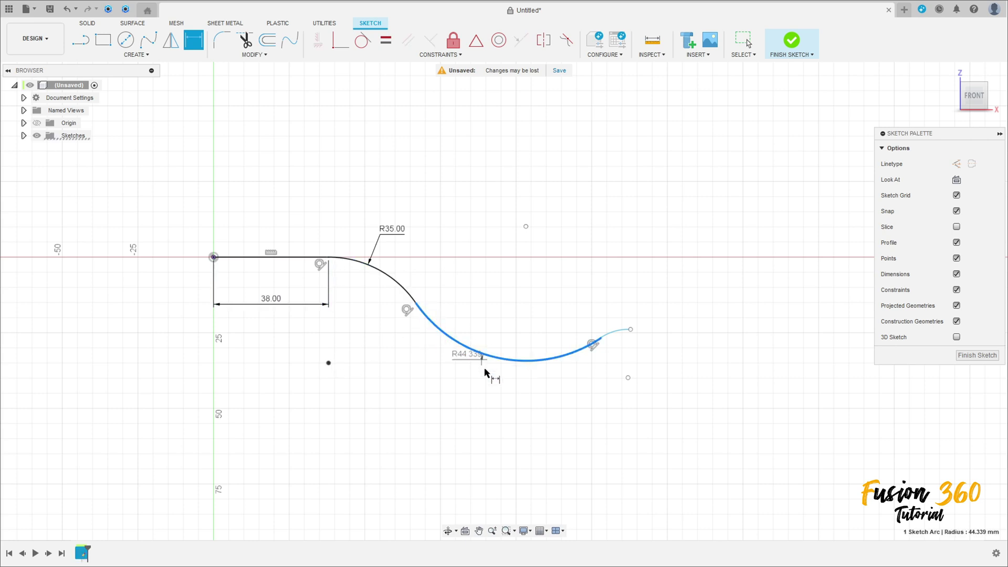
{"action": "left_click", "coordinate": [486, 419]}
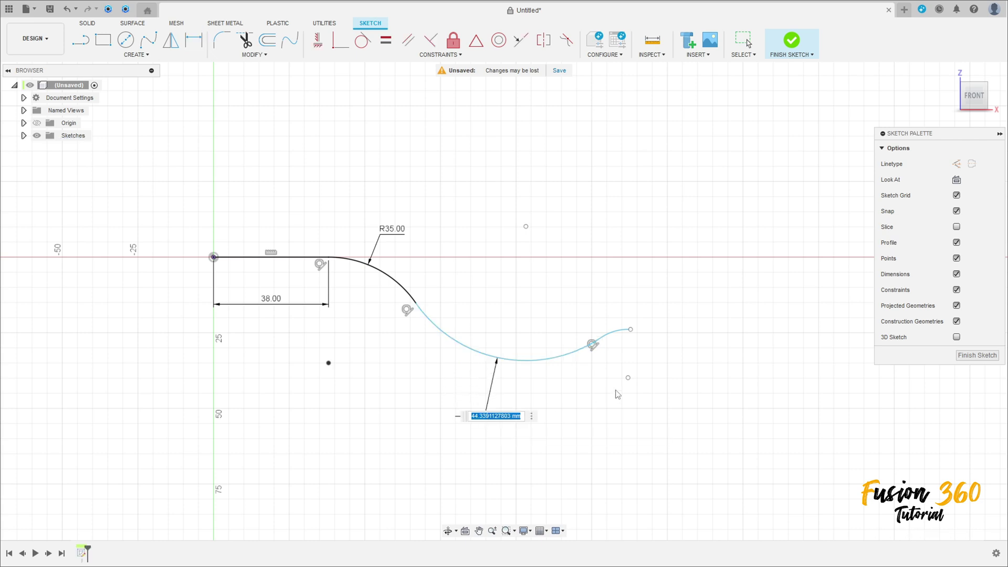
{"action": "type", "text": "10"}
{"action": "key", "text": "Return"}
Dimension the short last arc at the end of the chain with a radius of 4.4 mm.
{"action": "left_click", "coordinate": [492, 400]}
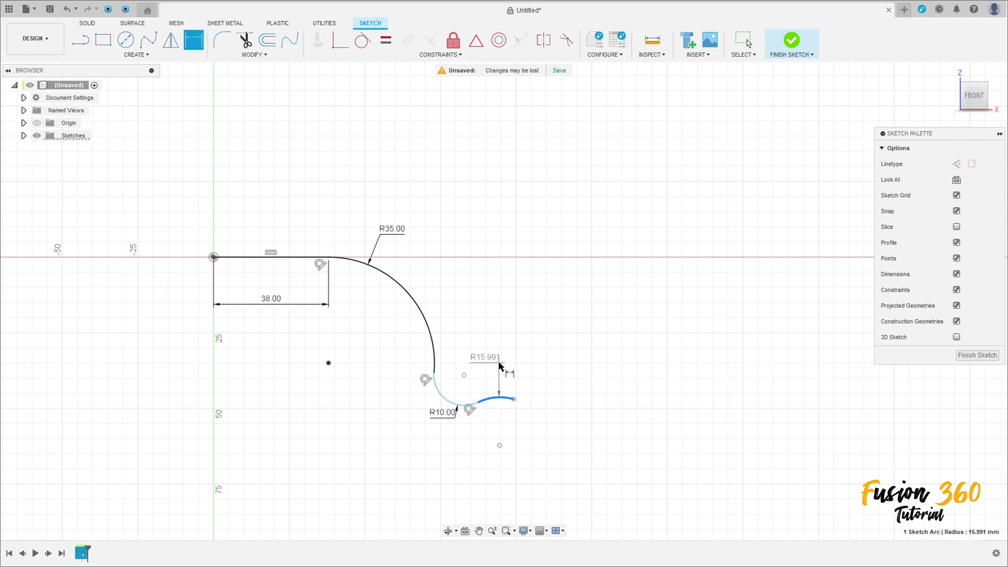
{"action": "left_click", "coordinate": [508, 357]}
{"action": "key", "text": "BackSpace"}
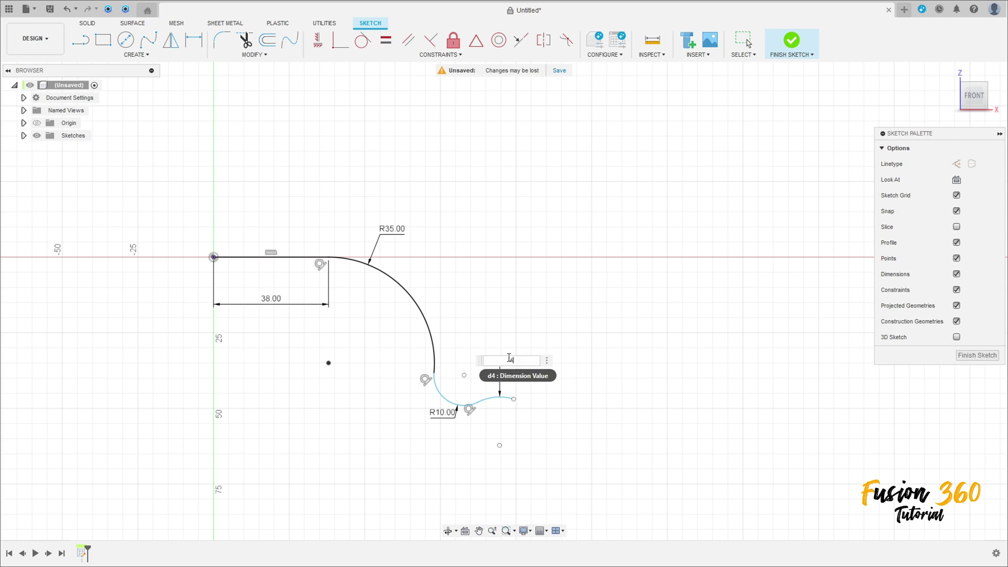
{"action": "type", "text": "4.4"}
{"action": "key", "text": "Return"}
{"action": "scroll", "coordinate": [488, 391], "scroll_direction": "up", "scroll_amount": 2}
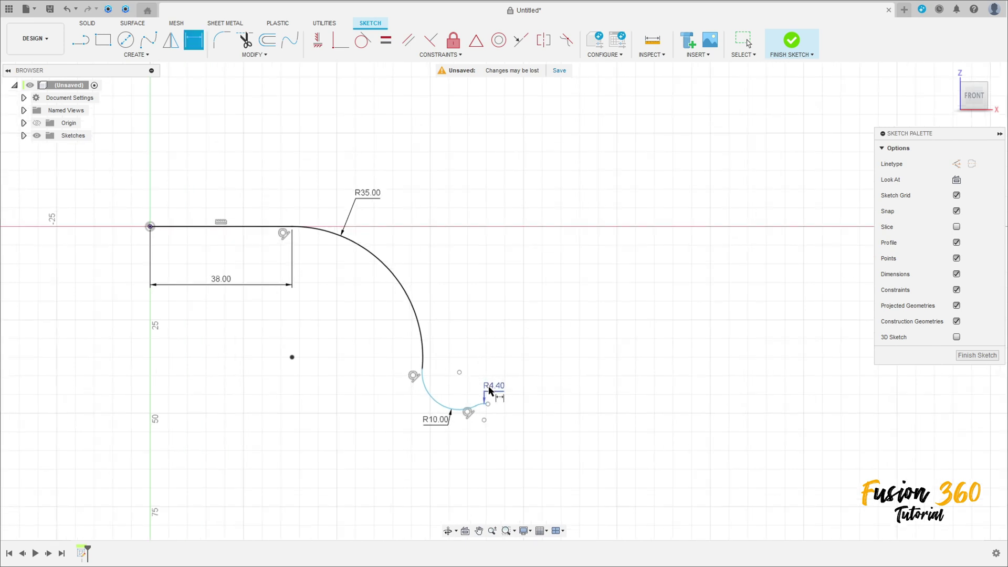
{"action": "key", "text": "Escape"}
Move the R10 arc's center upward and draw construction lines from the R35 arc's center to the horizontal line's end and to the R10 center.
{"action": "mouse_move", "coordinate": [460, 374]}
{"action": "left_mouse_down"}
{"action": "mouse_move", "coordinate": [466, 297]}
{"action": "mouse_move", "coordinate": [480, 315]}
{"action": "left_mouse_up"}
{"action": "key", "text": "l"}
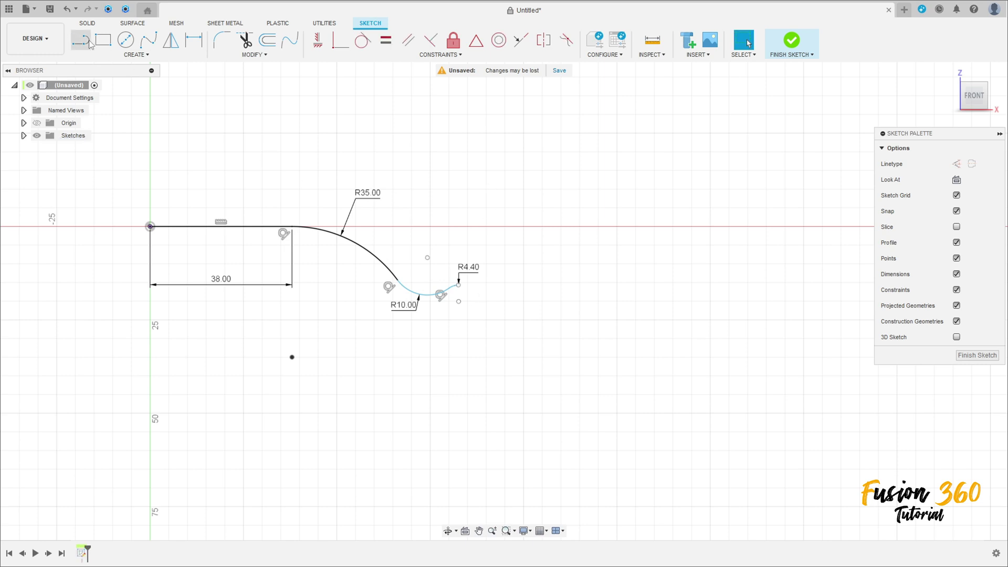
{"action": "left_click", "coordinate": [292, 358]}
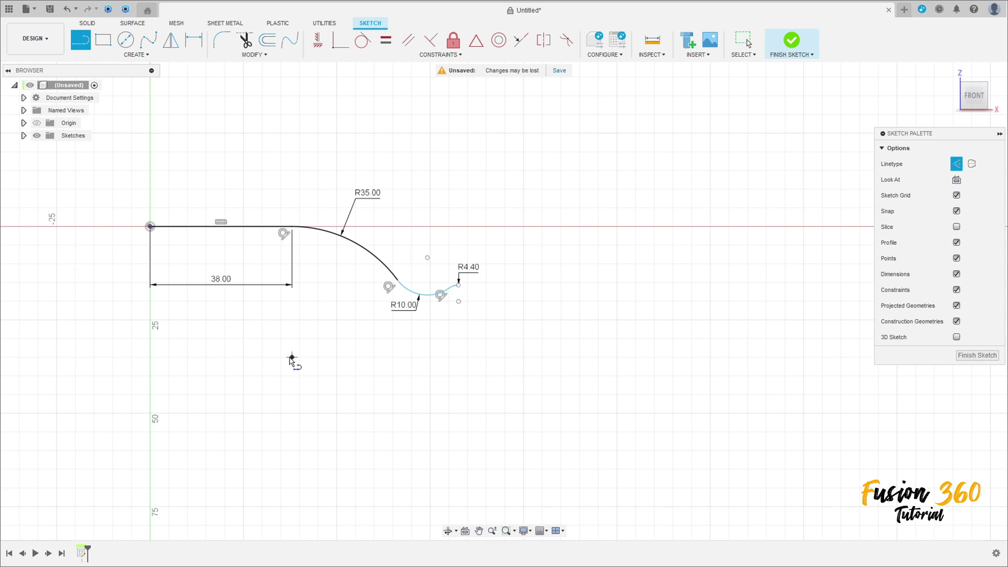
{"action": "double_click", "coordinate": [292, 227]}
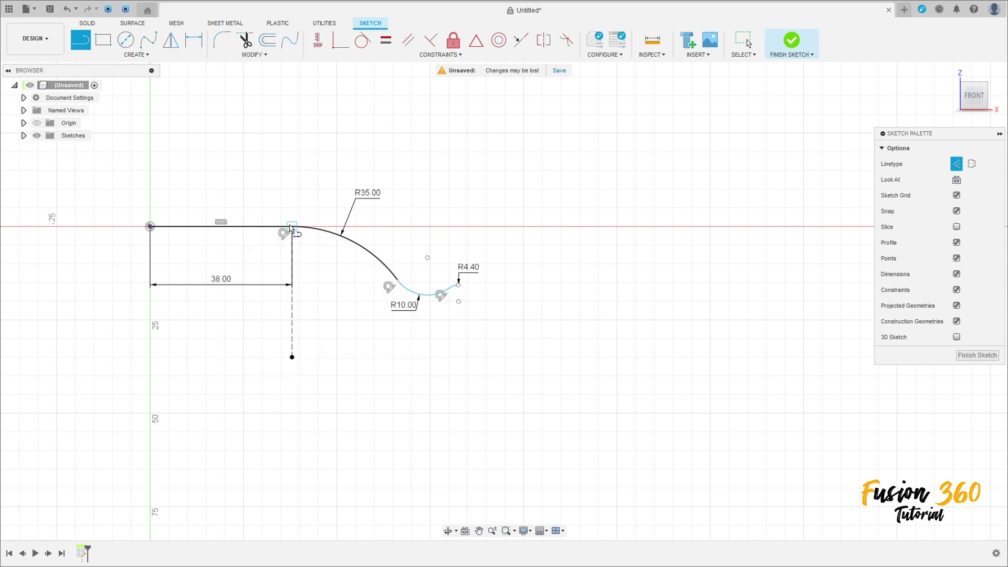
{"action": "left_click", "coordinate": [293, 357]}
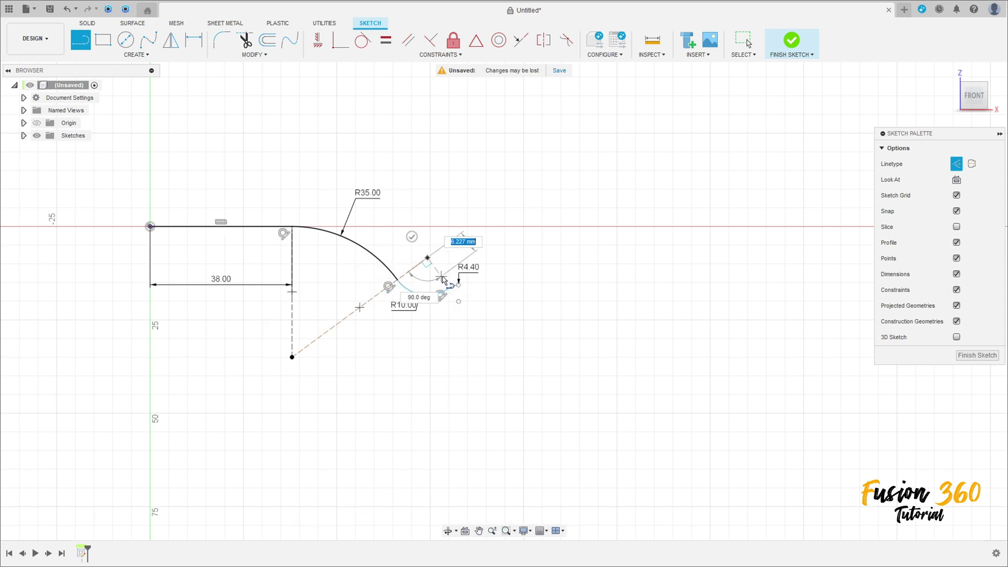
{"action": "key", "text": "Escape"}
Dimension the angle between the two construction lines at the R35 arc's center as 45°.
{"action": "left_click", "coordinate": [193, 40]}
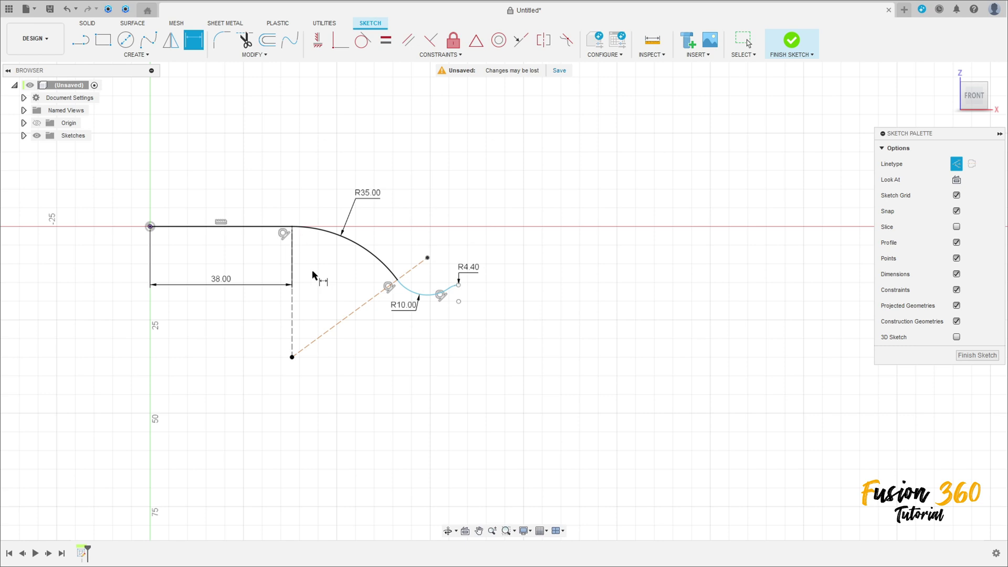
{"action": "left_click", "coordinate": [338, 328]}
{"action": "left_click", "coordinate": [293, 310]}
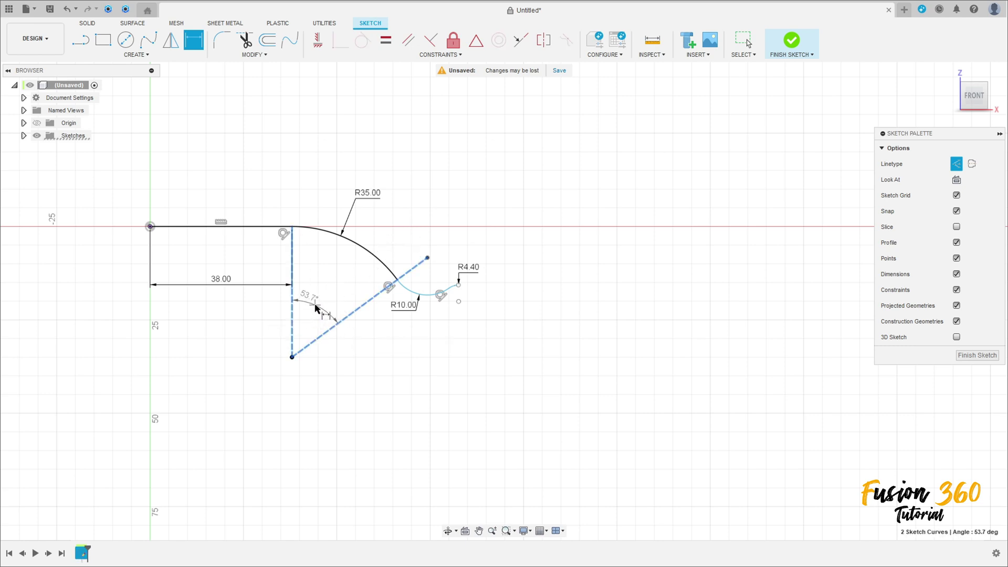
{"action": "left_click", "coordinate": [322, 306]}
{"action": "type", "text": "45"}
{"action": "key", "text": "Return"}
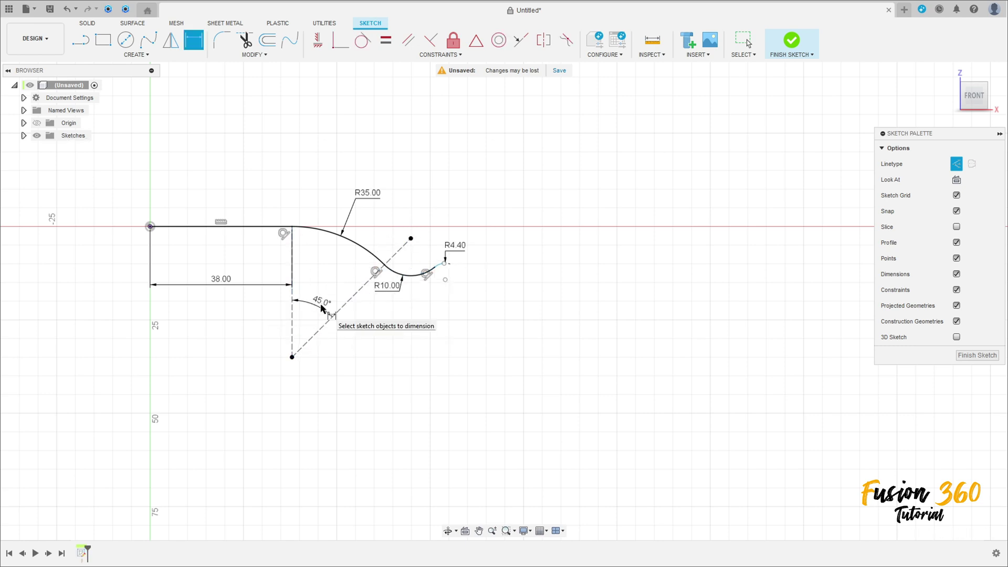
Draw a construction line from the R10 arc's center to the R4.4 arc's center.
{"action": "left_click", "coordinate": [81, 41]}
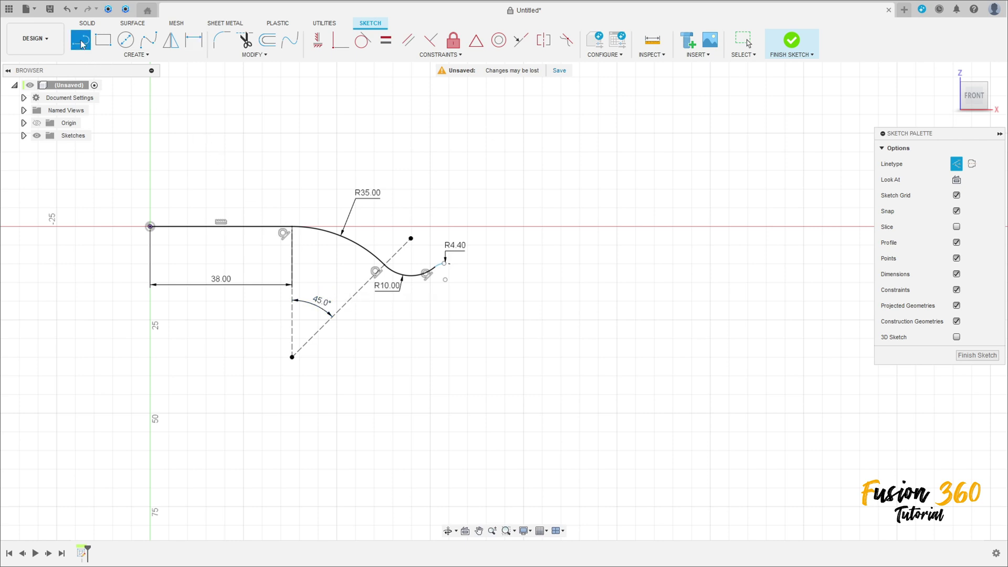
{"action": "left_click", "coordinate": [411, 239]}
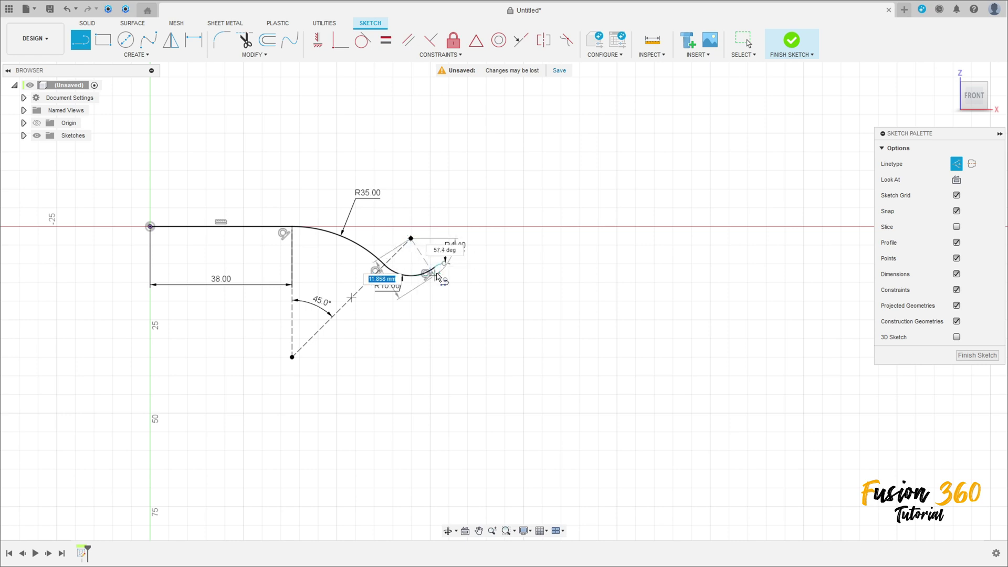
{"action": "left_click_drag", "start_coordinate": [414, 252], "coordinate": [503, 284]}
{"action": "scroll", "coordinate": [447, 273], "scroll_direction": "up", "scroll_amount": 3}
{"action": "key", "text": "Escape"}
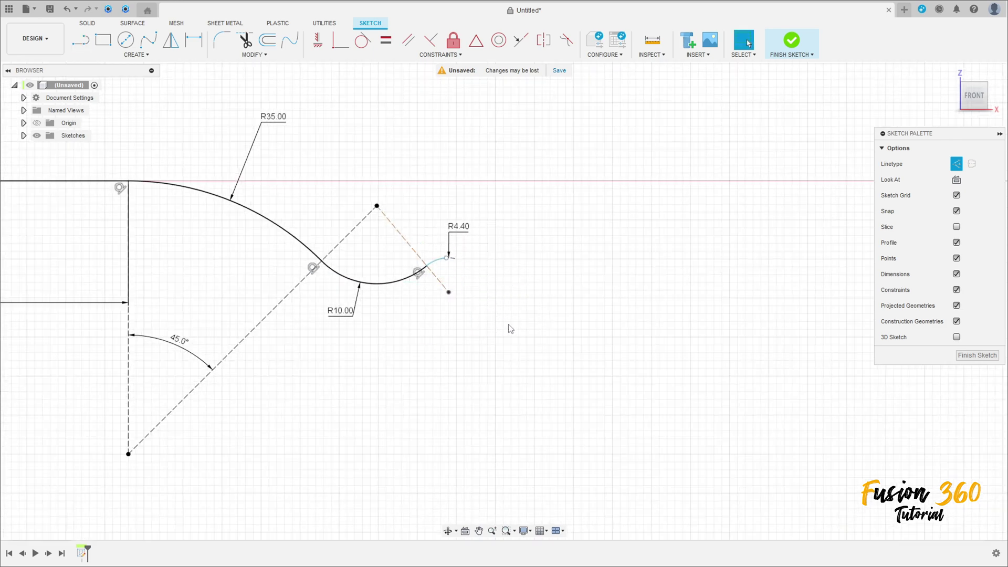
Dimension the angle between the two construction lines meeting at the R10 arc's center as 90°.
{"action": "left_click", "coordinate": [193, 39]}
{"action": "left_click", "coordinate": [402, 238]}
{"action": "left_click", "coordinate": [353, 229]}
{"action": "left_click", "coordinate": [415, 387]}
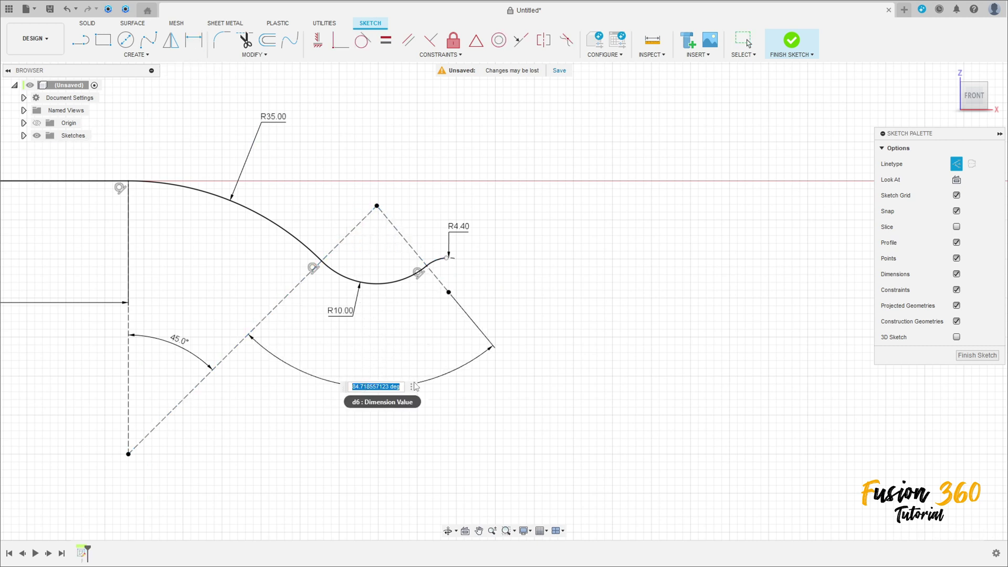
{"action": "type", "text": "90"}
{"action": "key", "text": "Return"}
{"action": "key", "text": "Escape"}
Constrain the R4.4 arc's free endpoint to lie vertically above that arc's center.
{"action": "scroll", "coordinate": [454, 233], "scroll_direction": "up", "scroll_amount": 2}
{"action": "scroll", "coordinate": [476, 258], "scroll_direction": "up", "scroll_amount": 3}
{"action": "scroll", "coordinate": [443, 324], "scroll_direction": "up", "scroll_amount": 1}
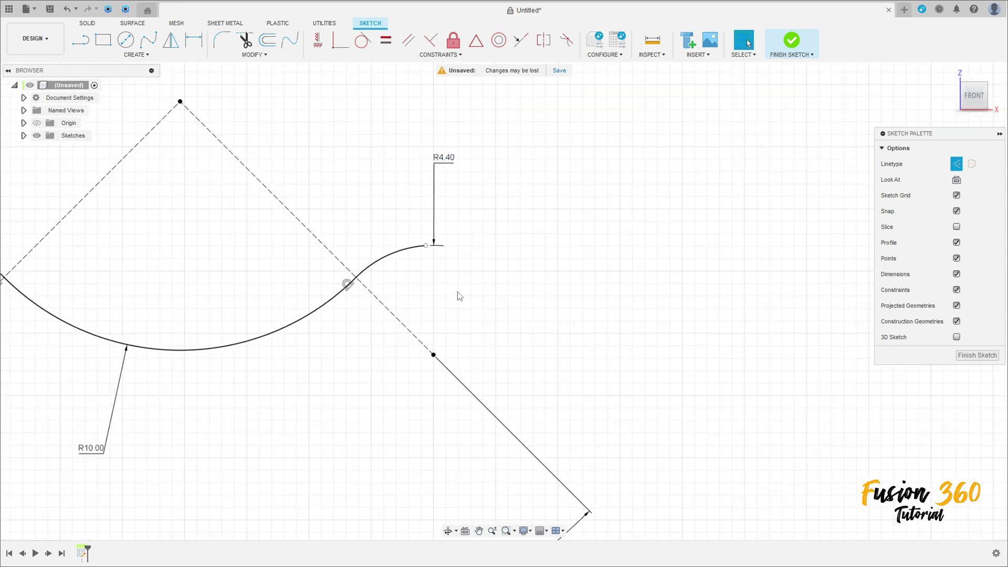
{"action": "left_click", "coordinate": [430, 246]}
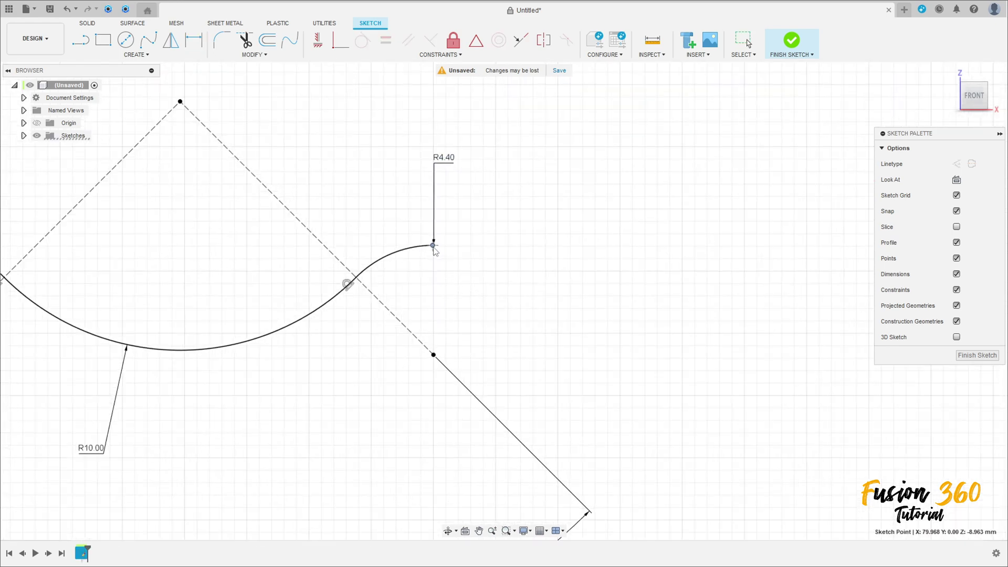
{"action": "left_click", "coordinate": [319, 43]}
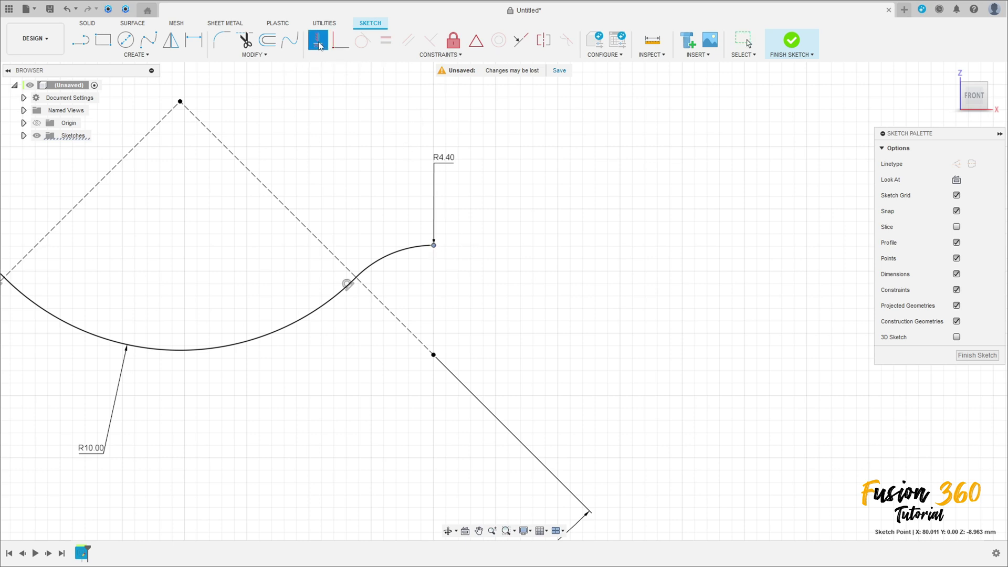
{"action": "left_click", "coordinate": [433, 356]}
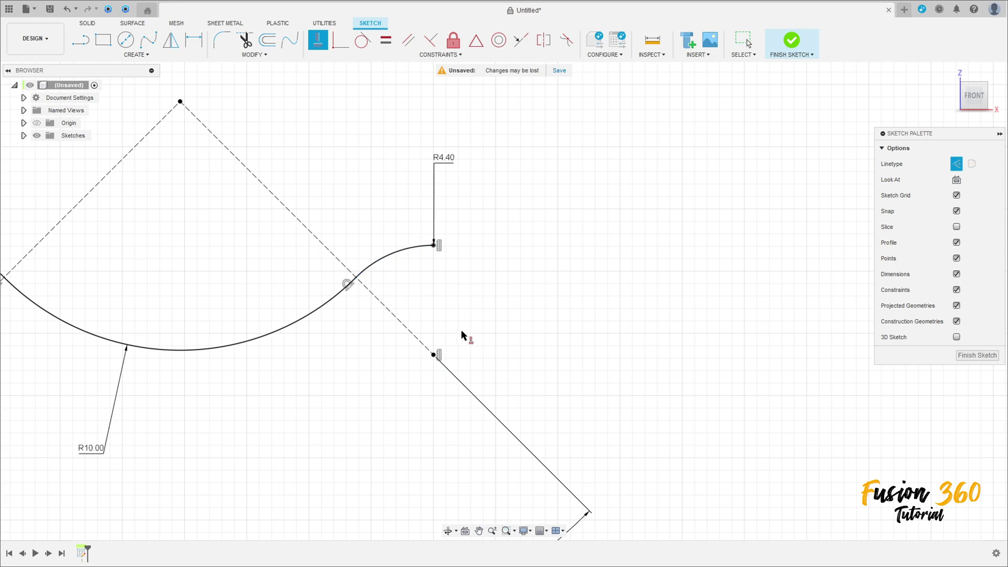
{"action": "scroll", "coordinate": [462, 334], "scroll_direction": "down", "scroll_amount": 10}
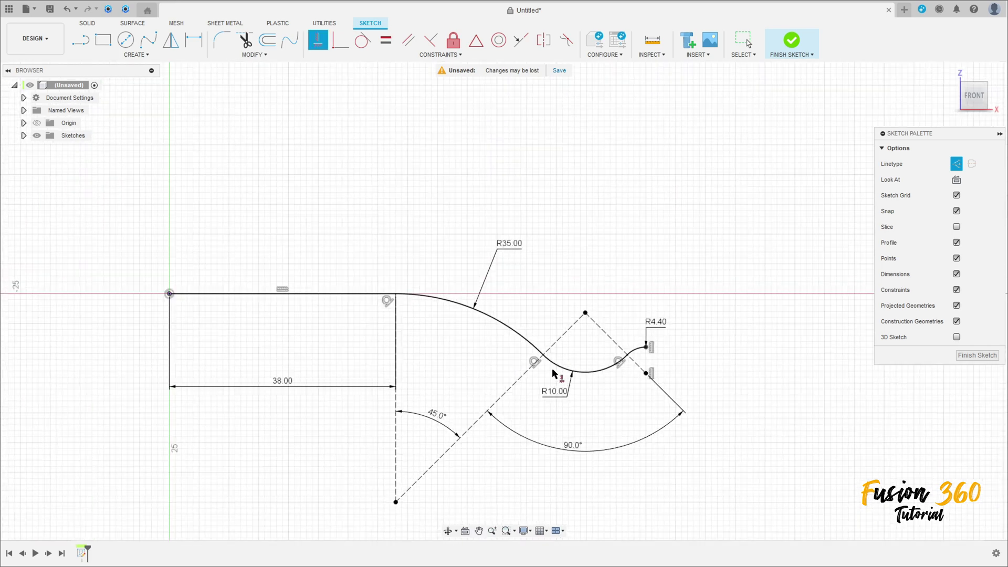
Finish the sketch and set up a thin extrusion of the chained curved profile, symmetric with a 70 mm whole length.
{"action": "left_click", "coordinate": [796, 44]}
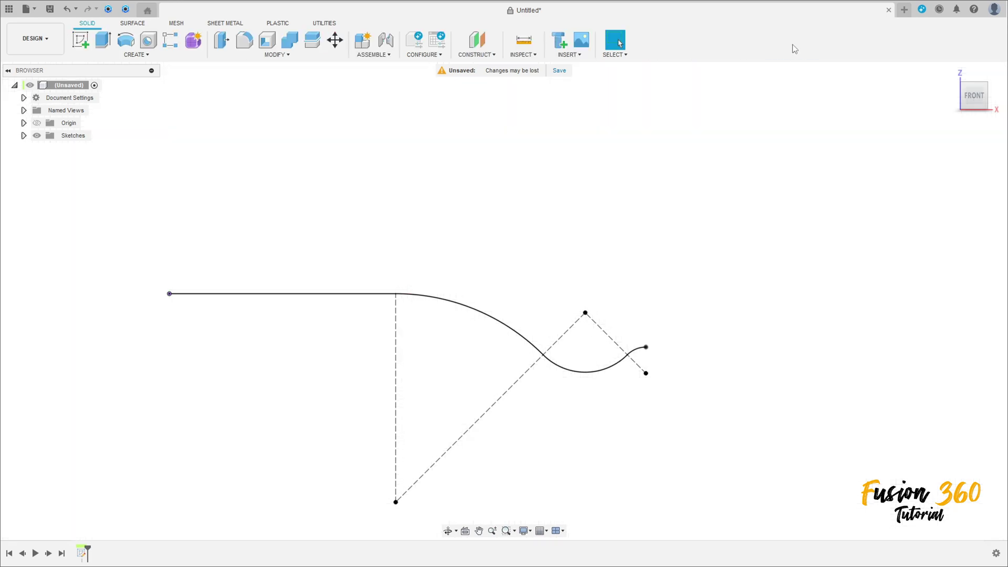
{"action": "left_click", "coordinate": [103, 40]}
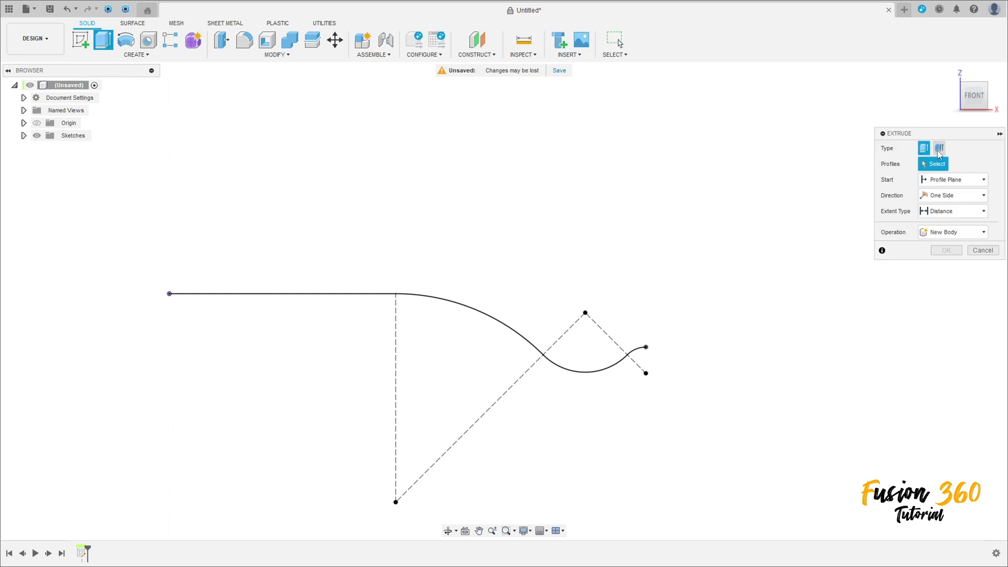
{"action": "left_click", "coordinate": [938, 149]}
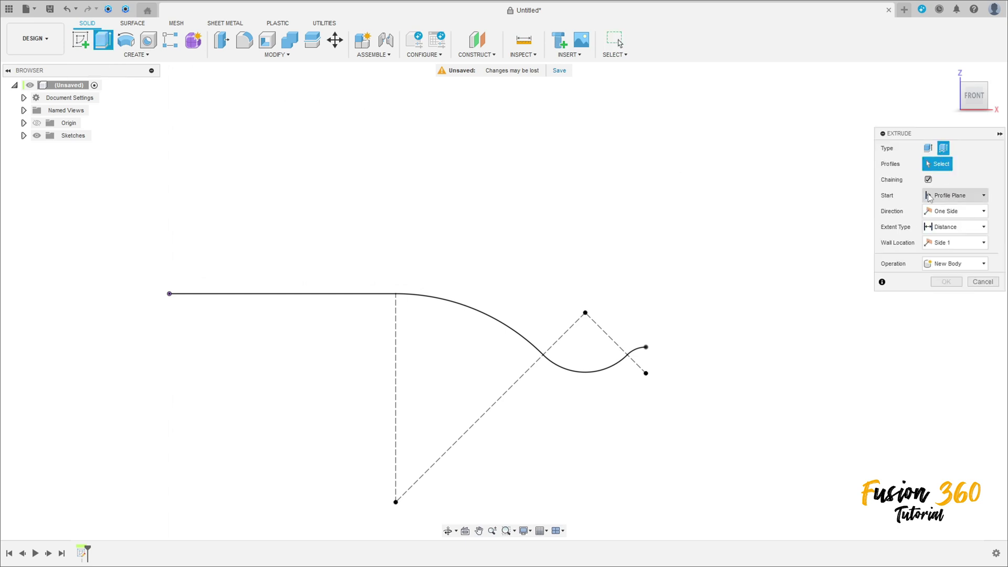
{"action": "left_click", "coordinate": [352, 294]}
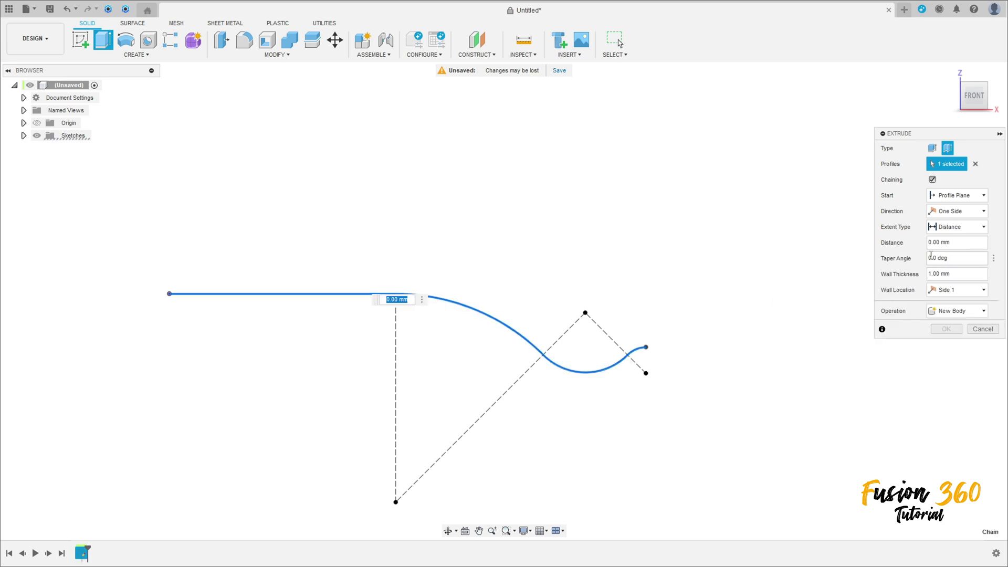
{"action": "left_click", "coordinate": [964, 232]}
{"action": "left_click", "coordinate": [951, 241]}
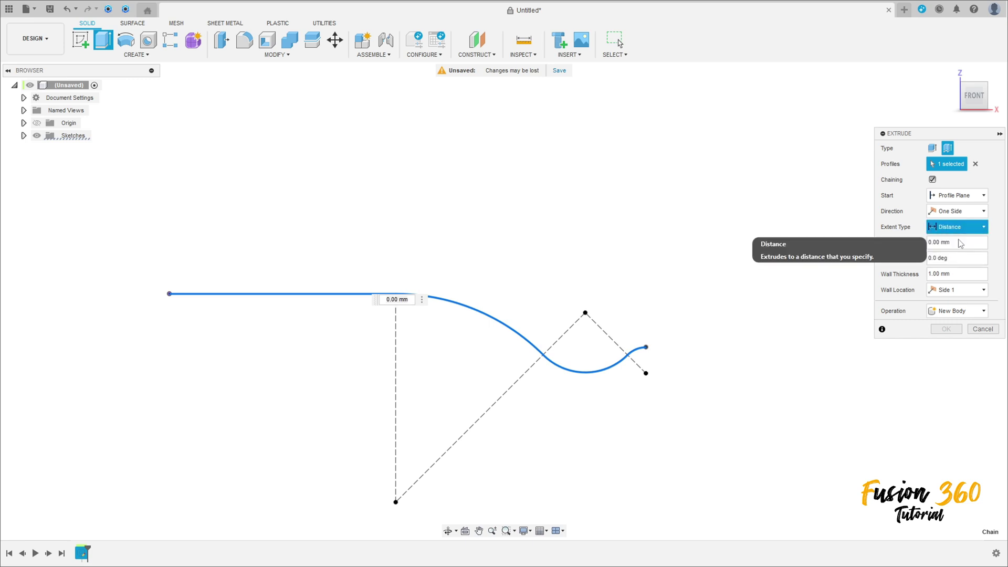
{"action": "left_click", "coordinate": [960, 211]}
{"action": "left_click", "coordinate": [950, 246]}
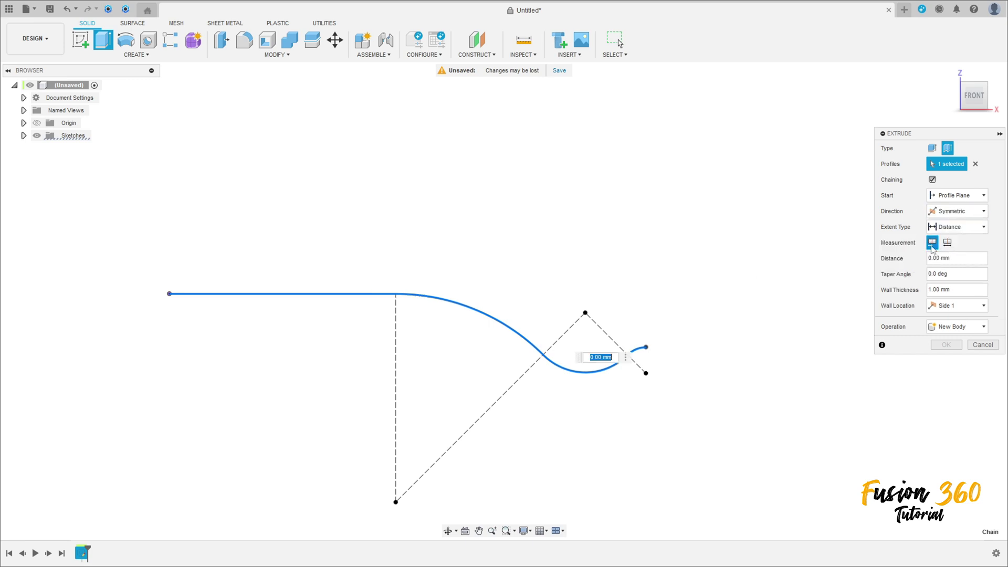
{"action": "left_click", "coordinate": [946, 242]}
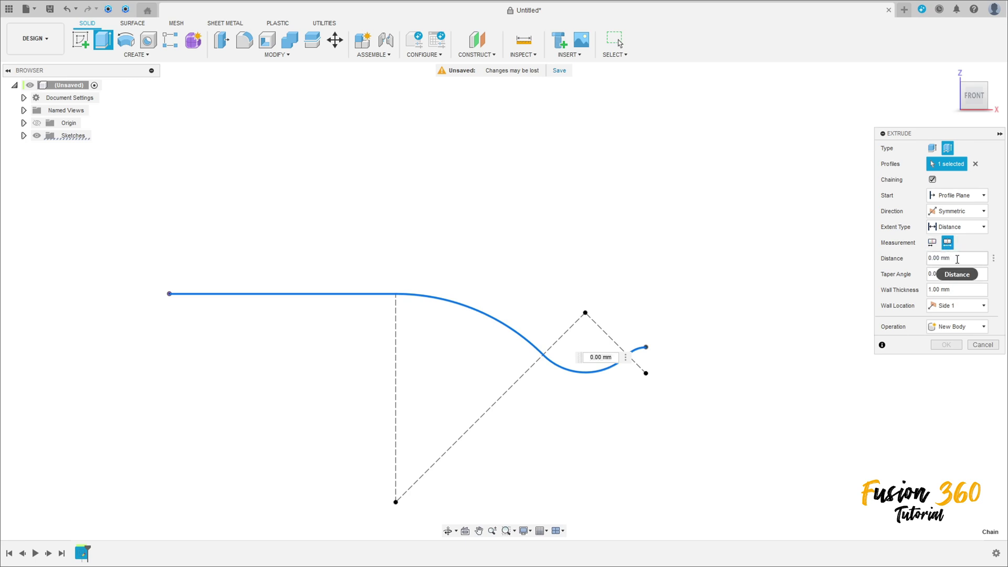
{"action": "left_click_drag", "start_coordinate": [957, 259], "coordinate": [918, 258]}
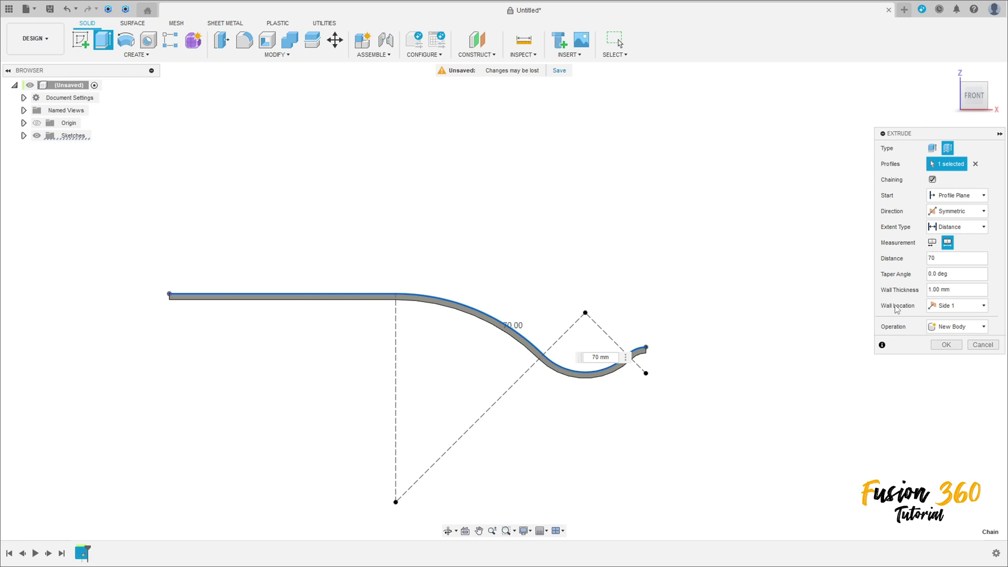
Center the thin extrusion's wall on the profile with a 5 mm wall thickness and create the body.
{"action": "left_click", "coordinate": [956, 306]}
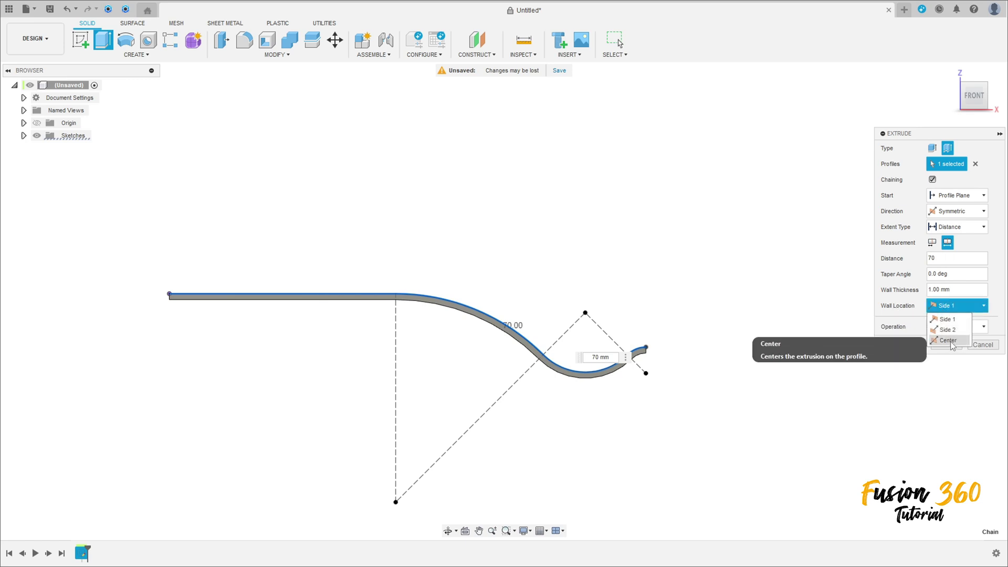
{"action": "left_click", "coordinate": [945, 342]}
{"action": "left_click_drag", "start_coordinate": [960, 291], "coordinate": [931, 292]}
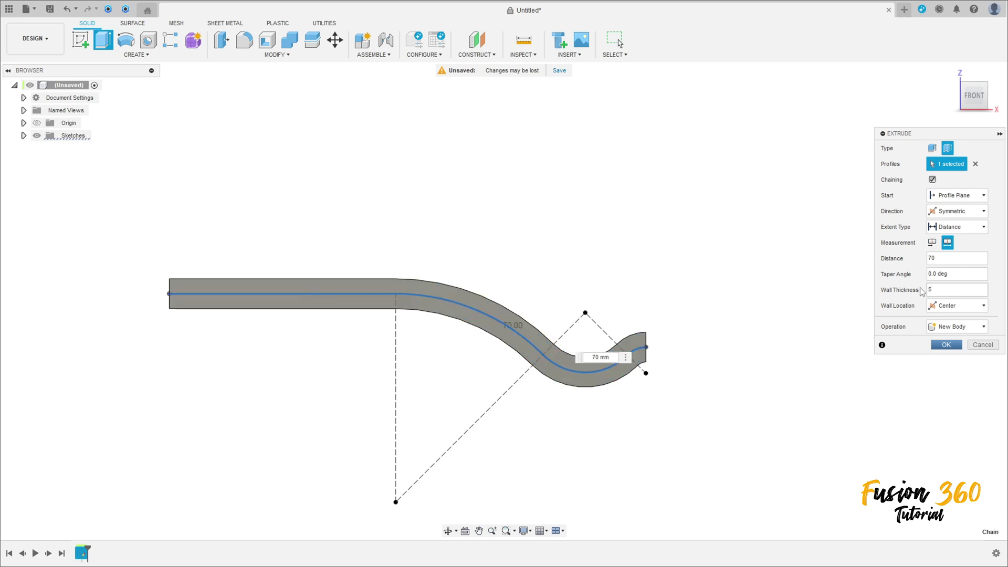
{"action": "middle_click_drag", "start_coordinate": [576, 227], "coordinate": [578, 234], "text": "shift"}
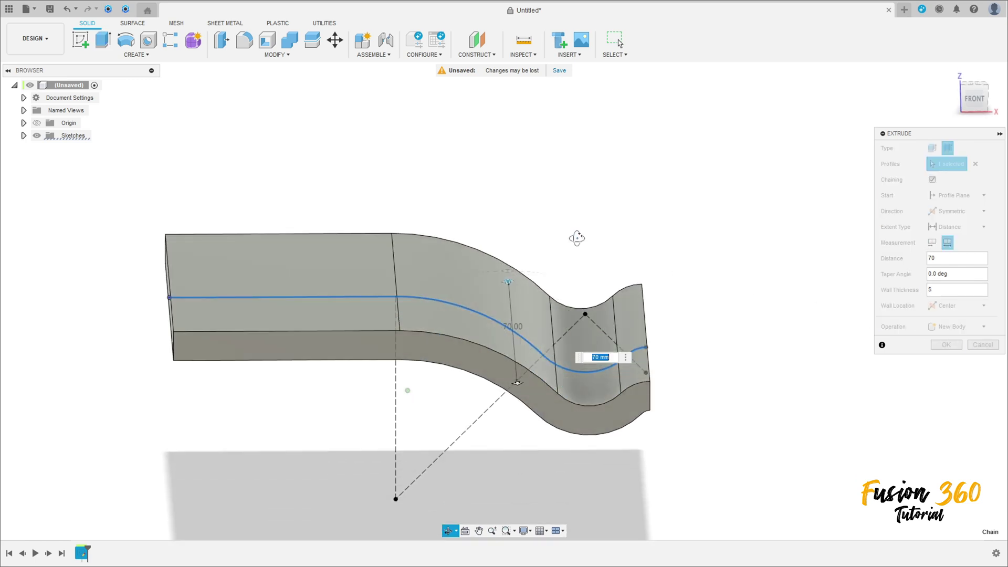
{"action": "left_click", "coordinate": [946, 344]}
Start a sketch on the front XZ origin plane and draw a 12 mm diameter circle centered on the origin.
{"action": "middle_click_drag", "start_coordinate": [706, 284], "coordinate": [375, 271], "text": "shift"}
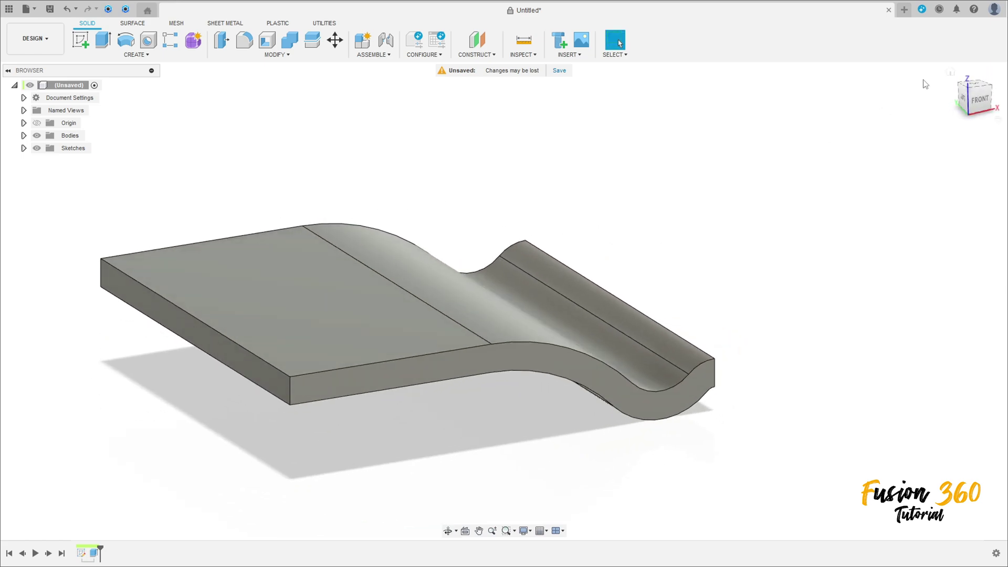
{"action": "left_click", "coordinate": [950, 72]}
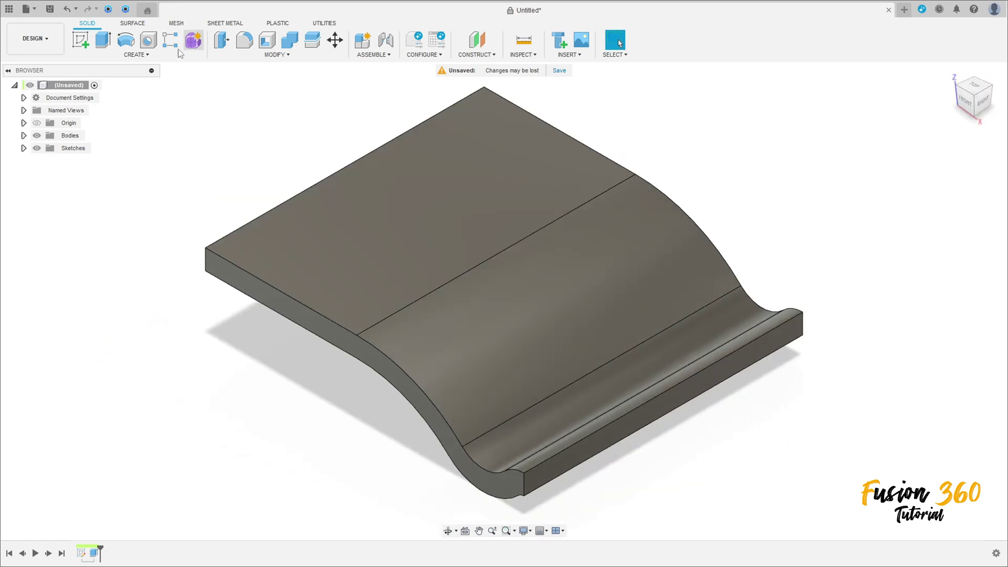
{"action": "left_click", "coordinate": [81, 40]}
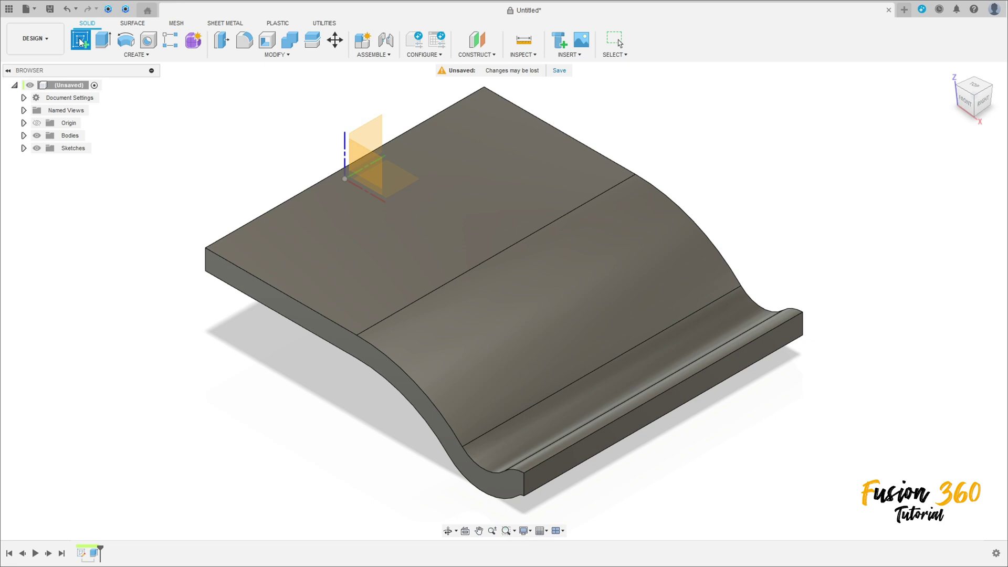
{"action": "left_click", "coordinate": [374, 172]}
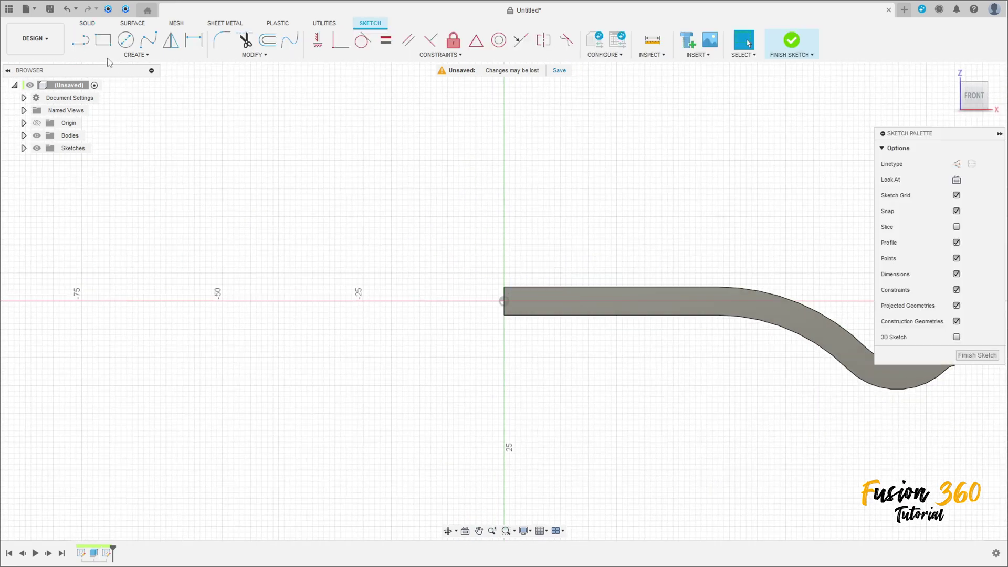
{"action": "left_click", "coordinate": [127, 44]}
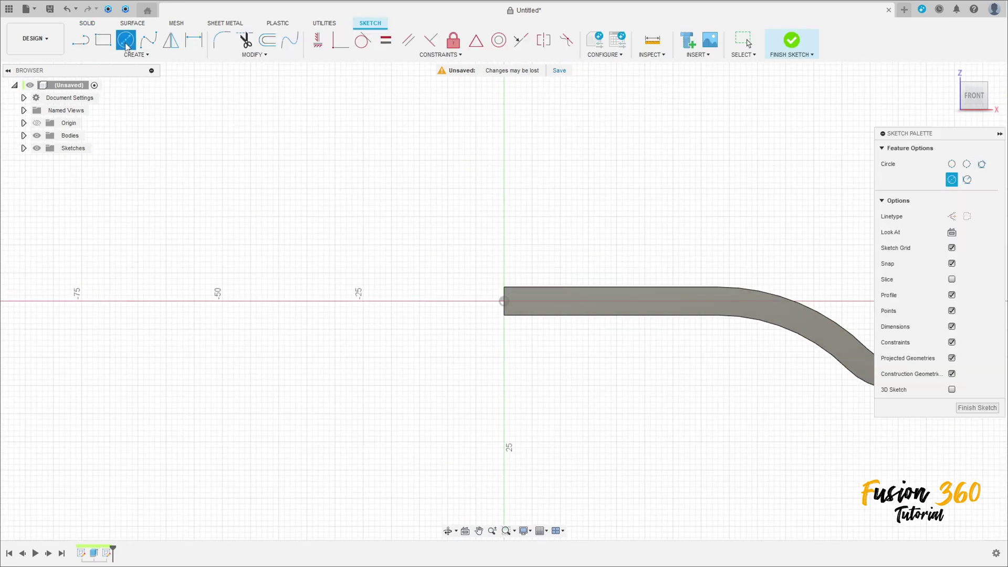
{"action": "left_click", "coordinate": [504, 300]}
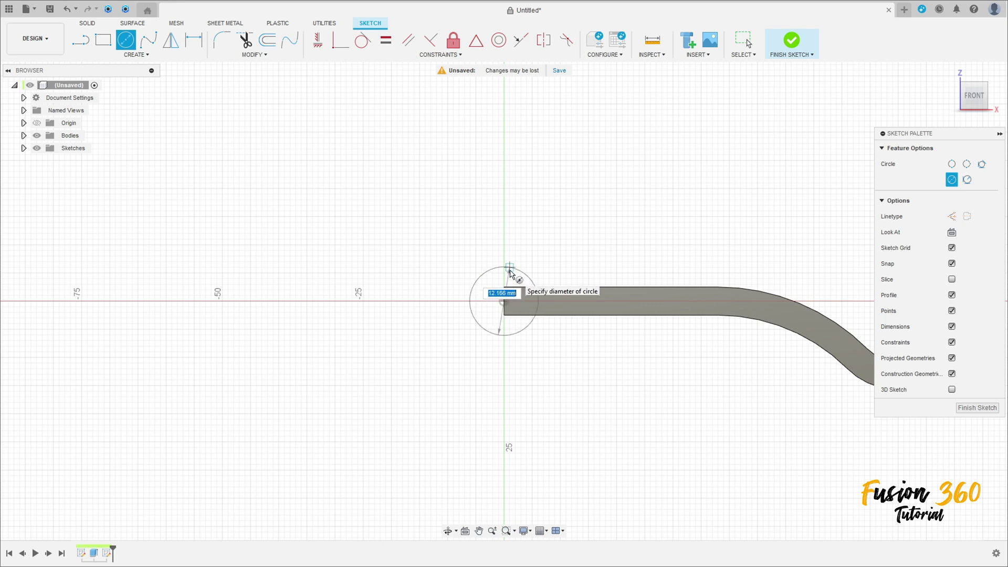
{"action": "type", "text": "12"}
{"action": "key", "text": "Return"}
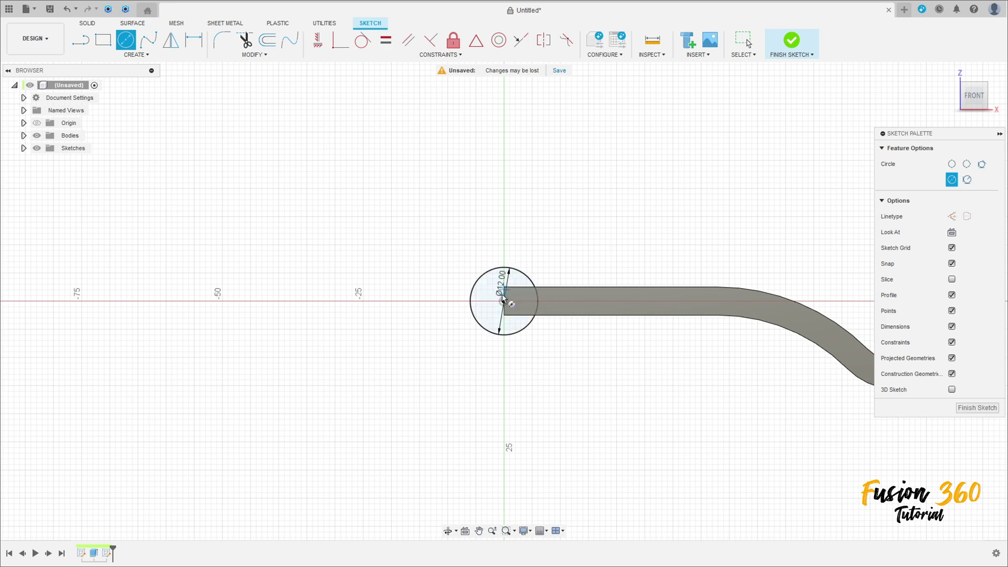
Draw a concentric 6 mm diameter circle centered on the origin.
{"action": "left_click", "coordinate": [504, 301]}
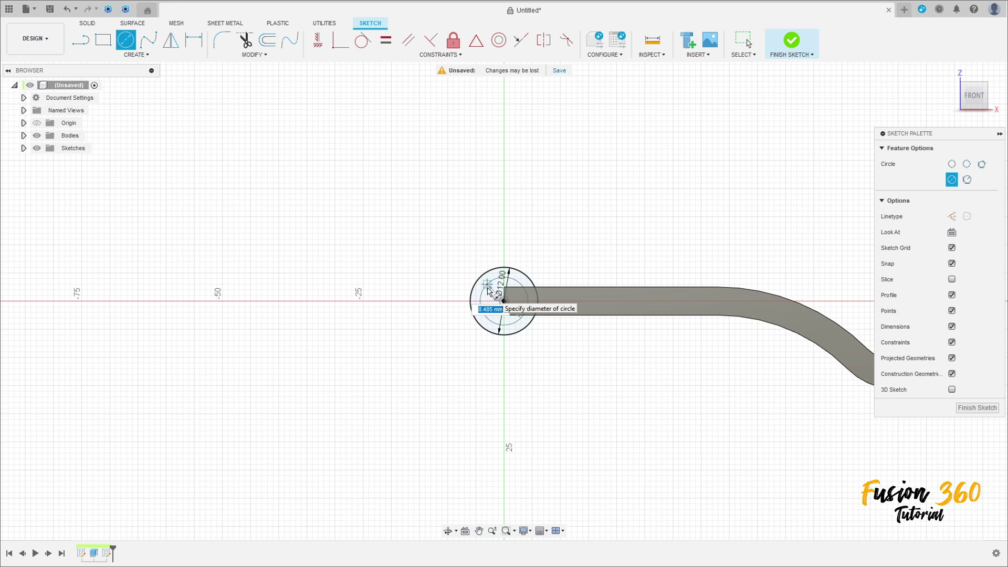
{"action": "type", "text": "6"}
{"action": "key", "text": "Return"}
{"action": "key", "text": "Escape"}
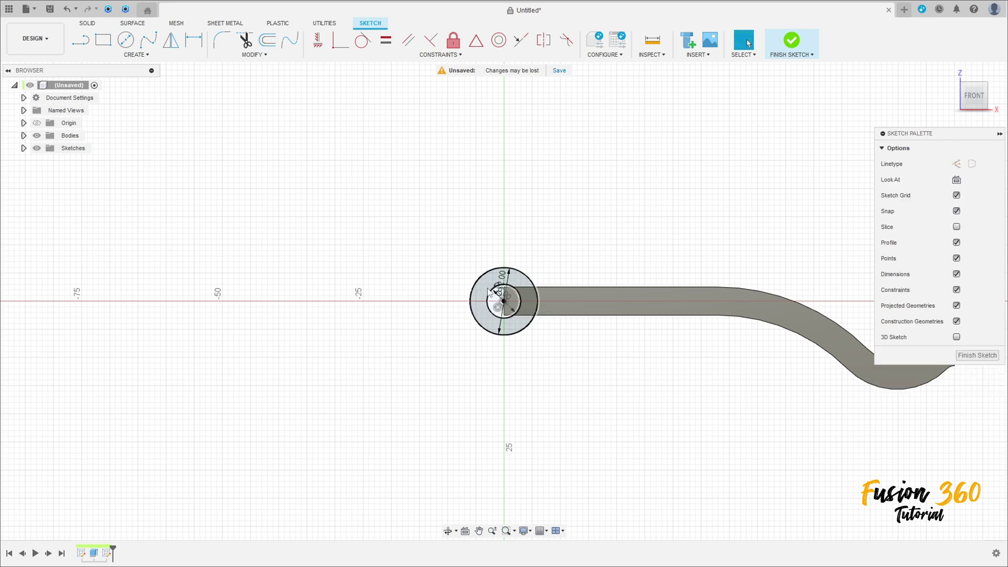
Reposition the diameter dimensions of the two concentric circles so they are easier to read.
{"action": "scroll", "coordinate": [488, 291], "scroll_direction": "up", "scroll_amount": 3}
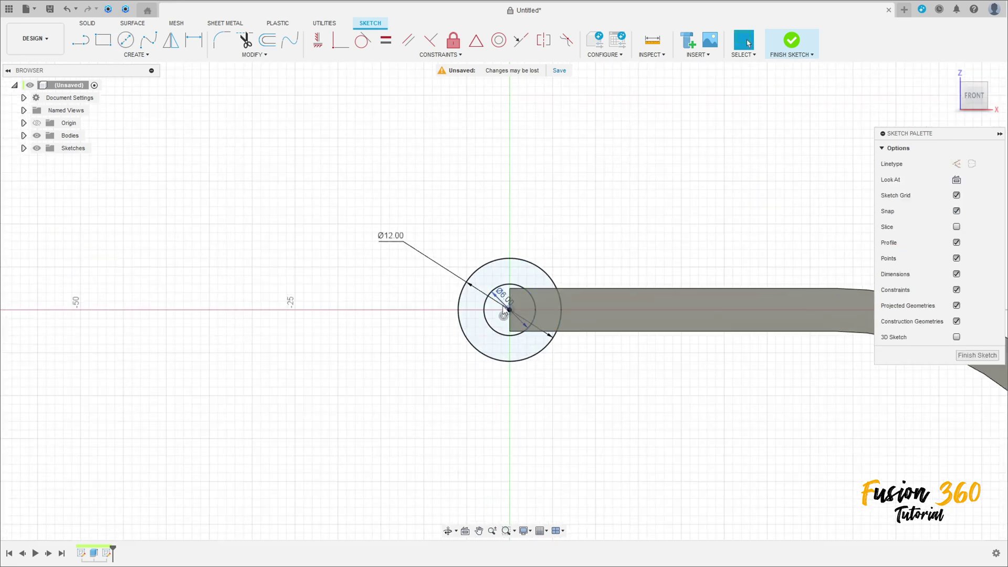
{"action": "left_click", "coordinate": [507, 303]}
{"action": "key", "text": "Escape"}
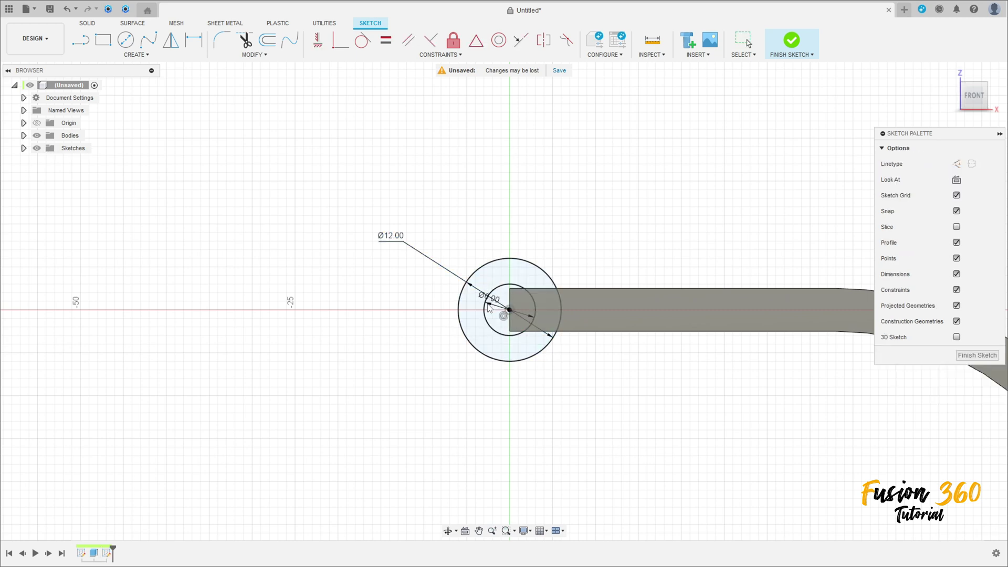
Finish the sketch and extrude both circle profiles symmetrically to a 70 mm whole length, joined to the plate.
{"action": "left_click", "coordinate": [791, 40]}
{"action": "key", "text": "e"}
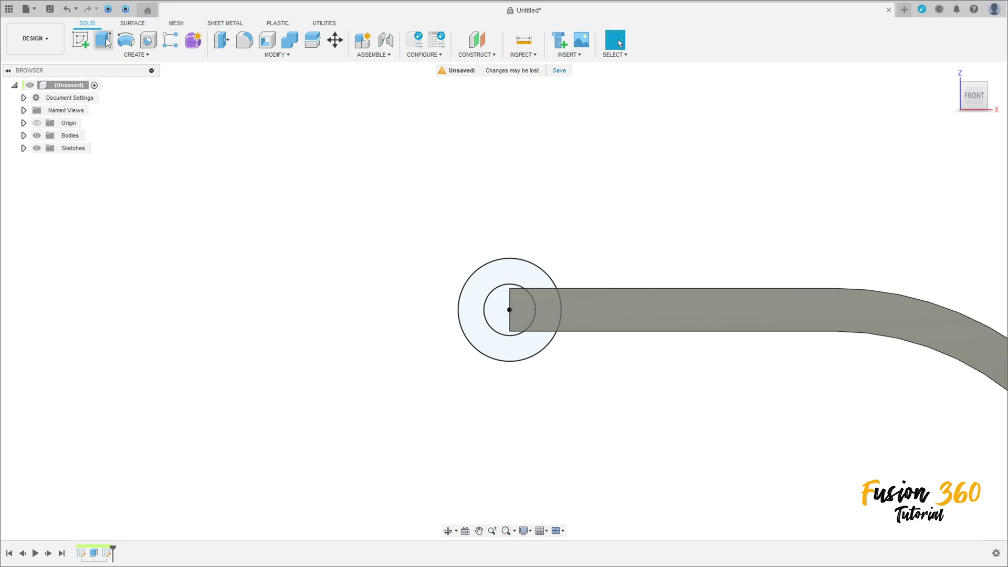
{"action": "left_click", "coordinate": [546, 278]}
{"action": "left_click", "coordinate": [496, 307]}
{"action": "middle_click_drag", "start_coordinate": [711, 252], "coordinate": [585, 261], "text": "shift"}
{"action": "left_click", "coordinate": [952, 196]}
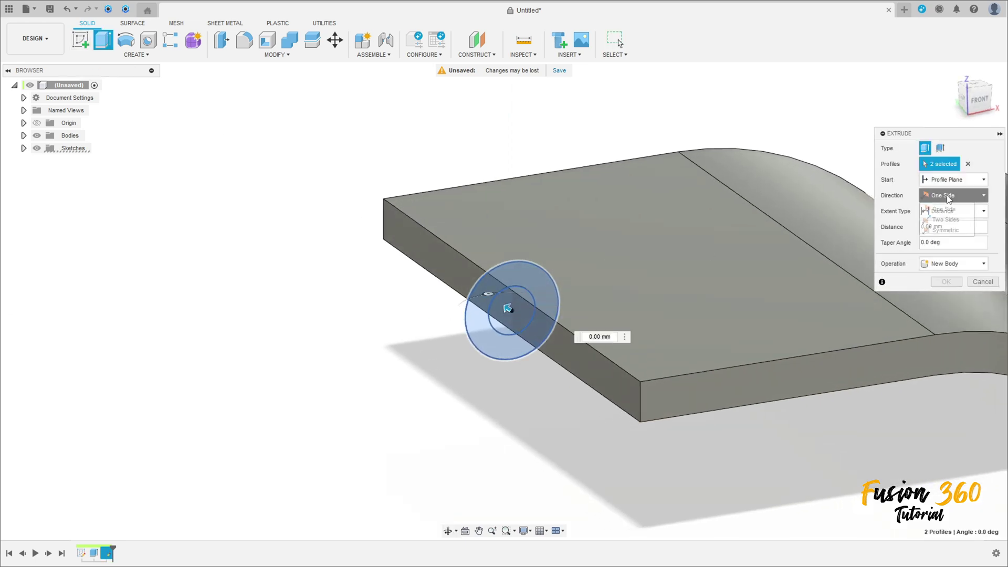
{"action": "left_click", "coordinate": [945, 220]}
{"action": "left_click", "coordinate": [943, 228]}
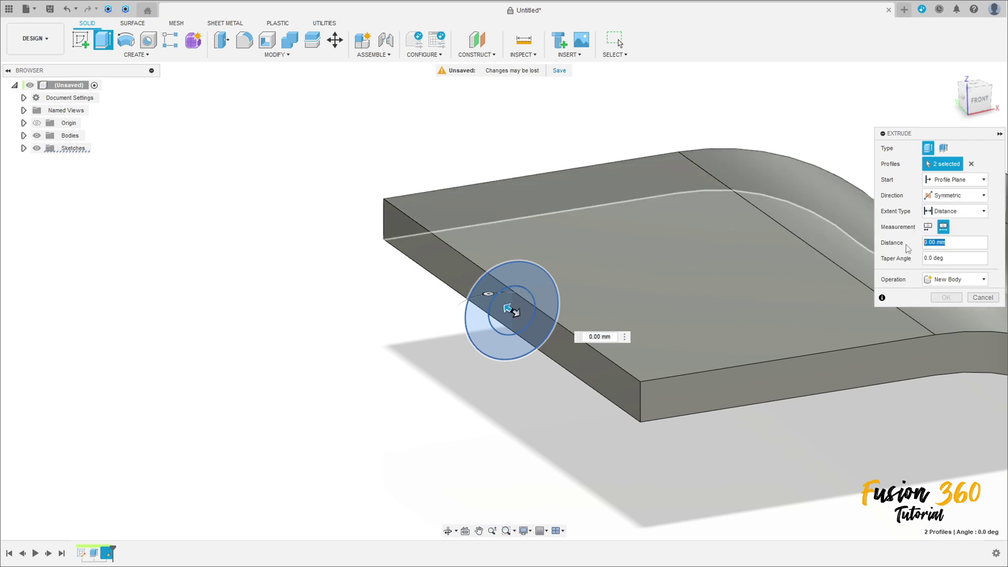
{"action": "type", "text": "70"}
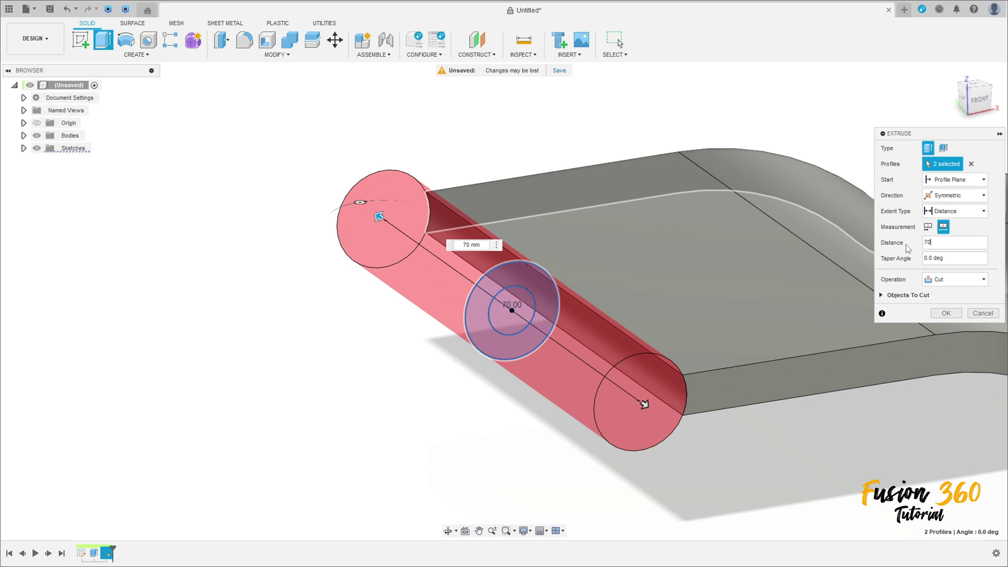
{"action": "left_click", "coordinate": [945, 280]}
{"action": "left_click", "coordinate": [941, 294]}
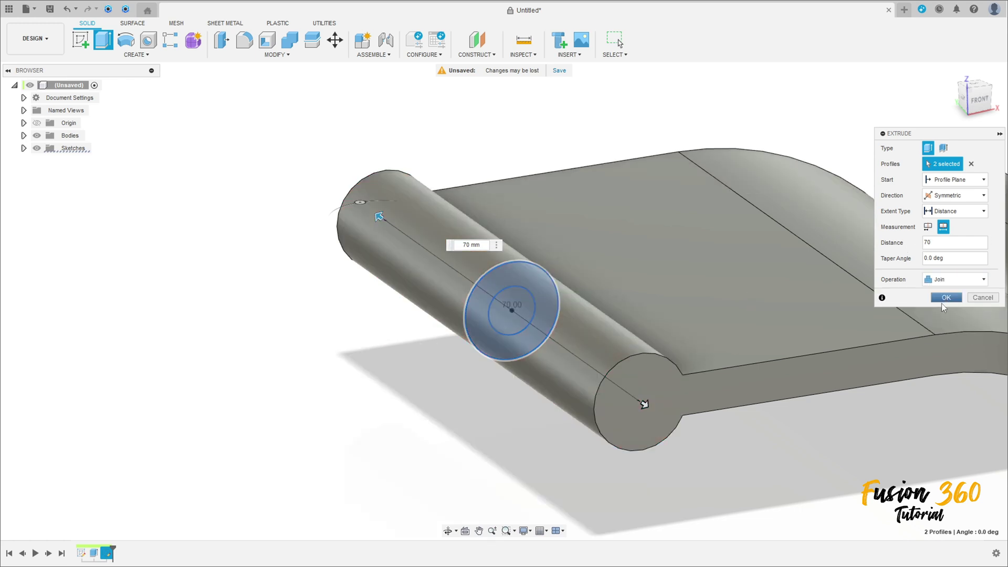
{"action": "left_click", "coordinate": [946, 297]}
Show Sketch2 again and cut its 6 mm inner circle symmetrically through all of the cylinder.
{"action": "left_click", "coordinate": [24, 148]}
{"action": "left_click", "coordinate": [46, 173]}
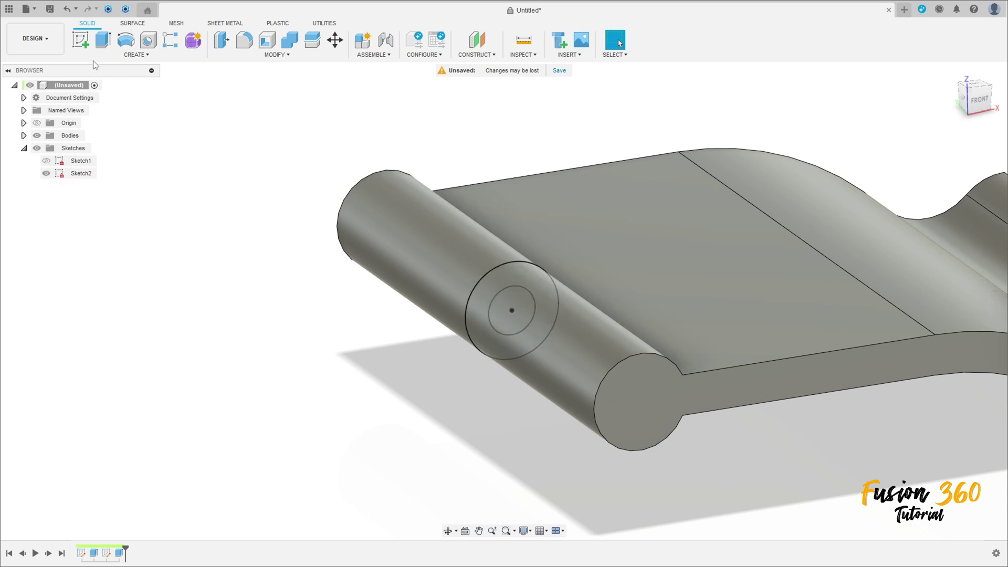
{"action": "left_click", "coordinate": [103, 40]}
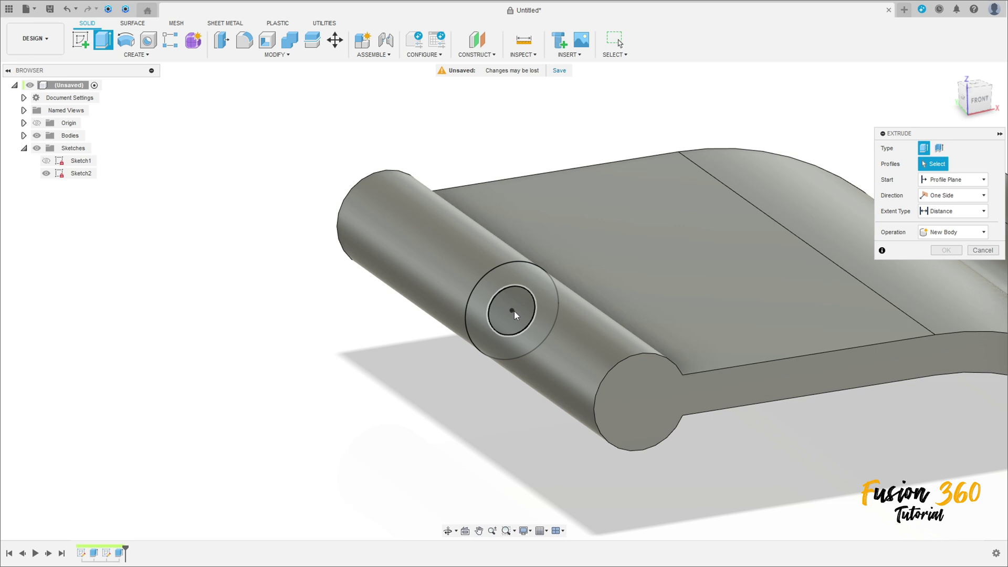
{"action": "left_click", "coordinate": [514, 310]}
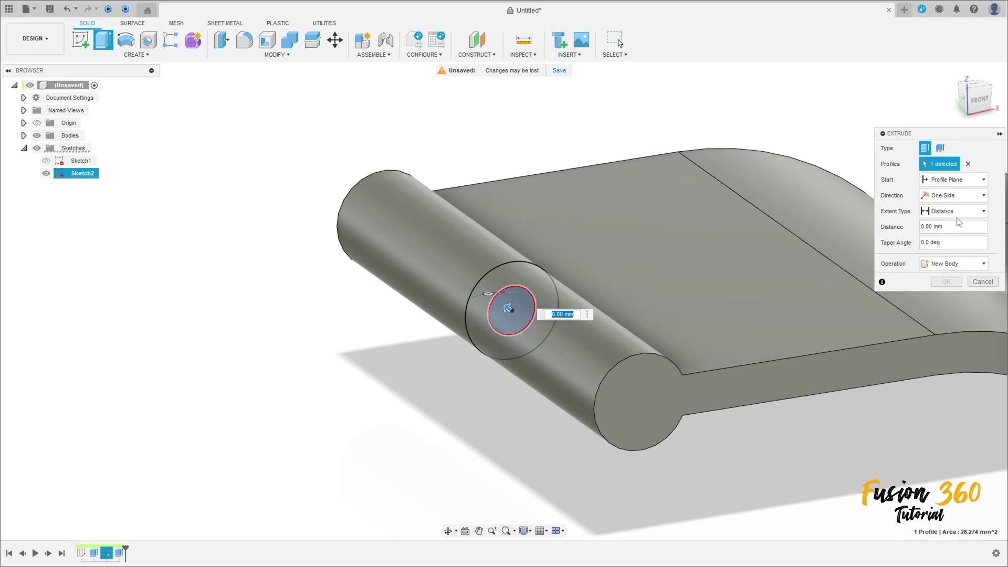
{"action": "left_click", "coordinate": [948, 196]}
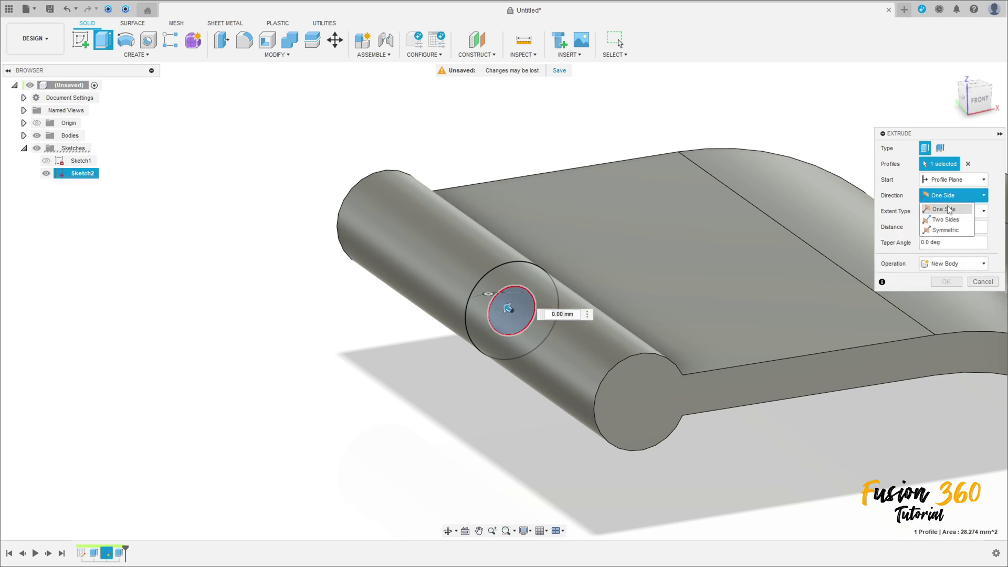
{"action": "left_click", "coordinate": [944, 230]}
{"action": "left_click", "coordinate": [955, 211]}
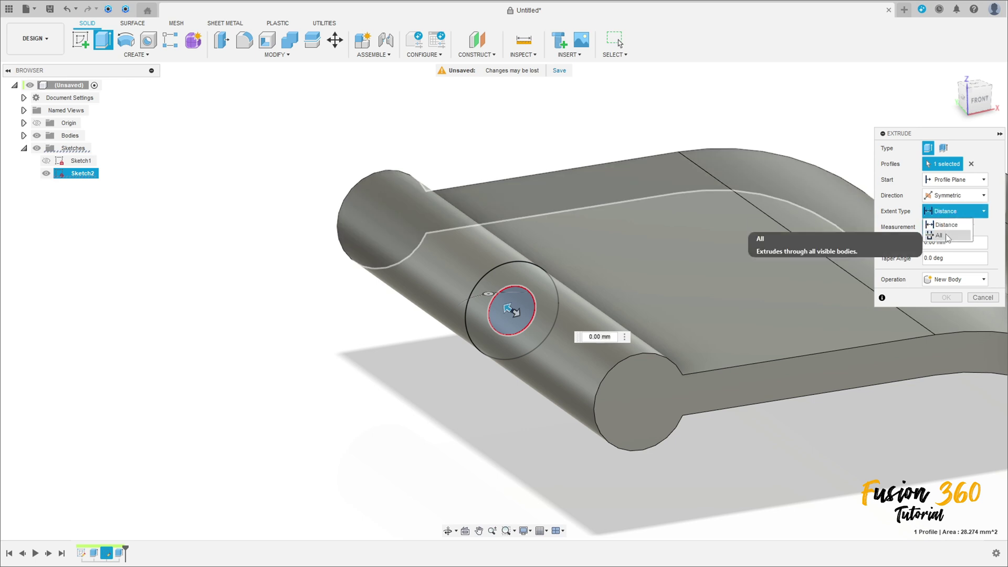
{"action": "left_click", "coordinate": [948, 237]}
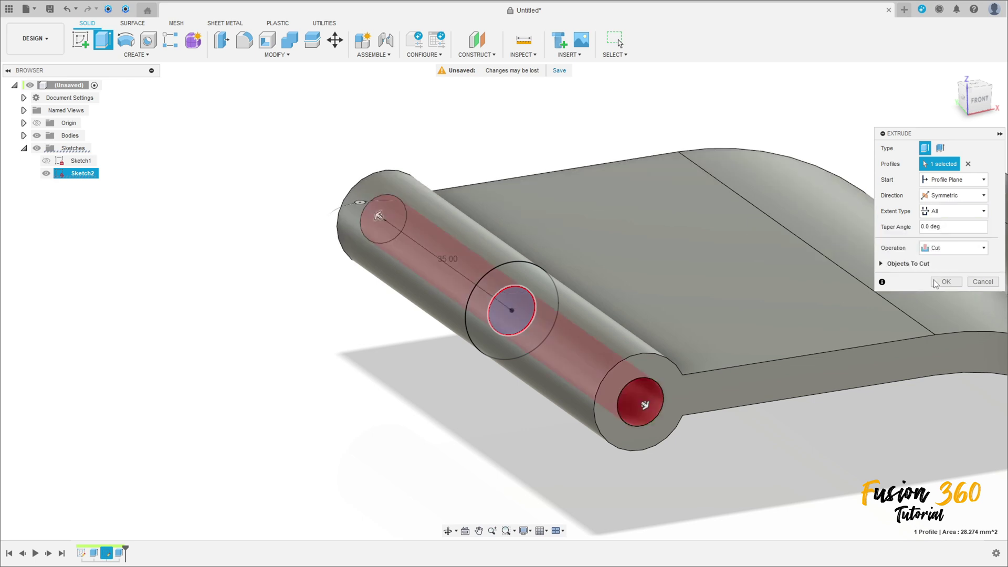
{"action": "left_click", "coordinate": [946, 282]}
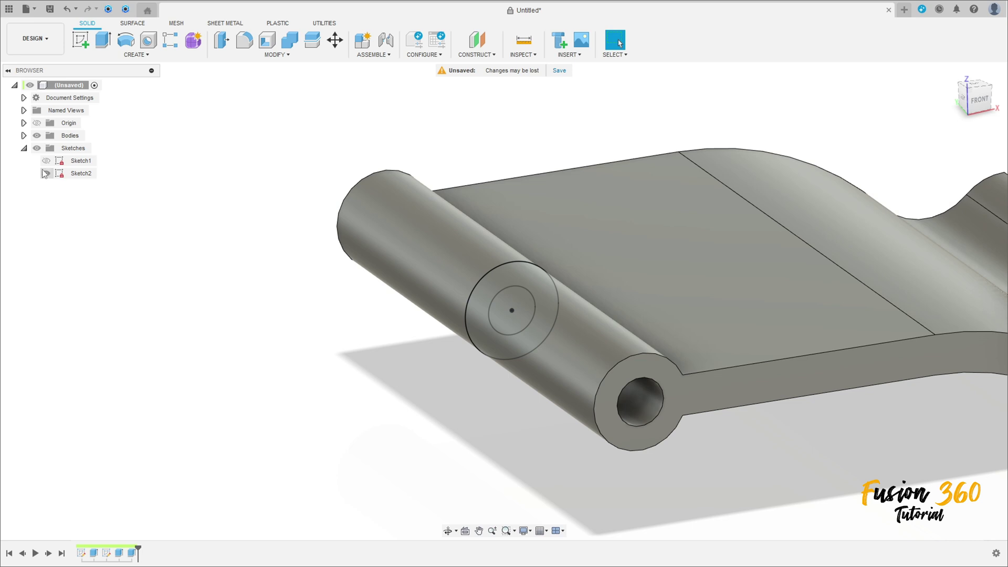
Hide Sketch2 with the two concentric circles.
{"action": "left_click", "coordinate": [46, 173]}
{"action": "mouse_move", "coordinate": [128, 134]}
{"action": "middle_mouse_down", "text": "shift"}
{"action": "mouse_move", "coordinate": [425, 209]}
{"action": "mouse_move", "coordinate": [555, 255]}
{"action": "mouse_move", "coordinate": [694, 237]}
{"action": "mouse_move", "coordinate": [713, 247]}
{"action": "middle_mouse_up", "text": "shift"}
{"action": "left_click", "coordinate": [950, 72]}
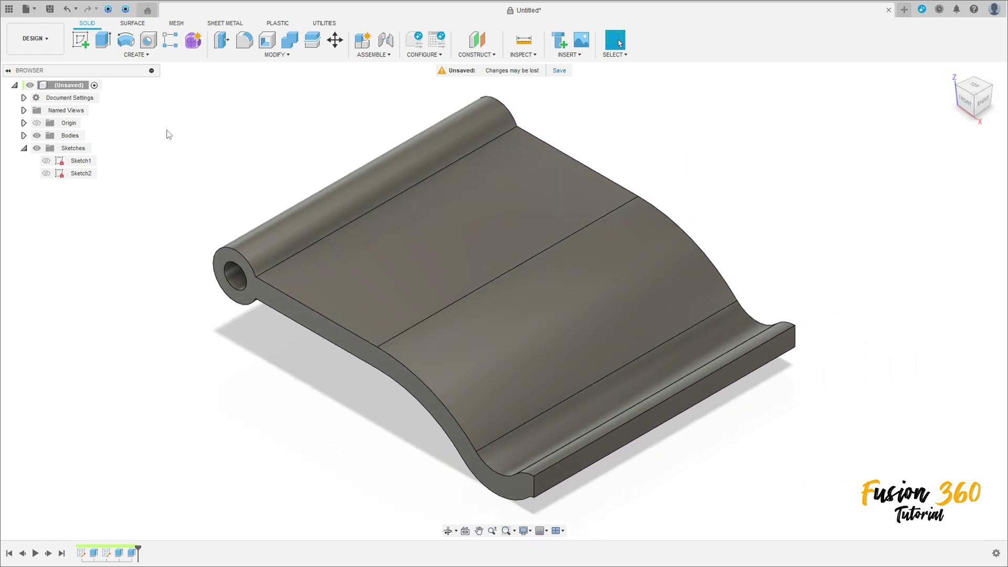
Start a new sketch on the horizontal XY origin plane.
{"action": "left_click", "coordinate": [80, 40]}
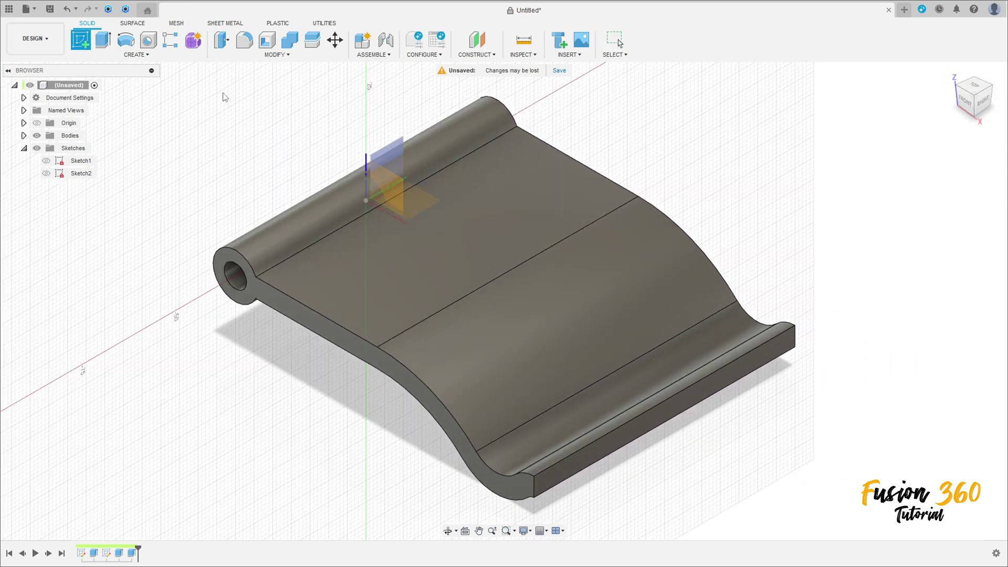
{"action": "left_click", "coordinate": [412, 206]}
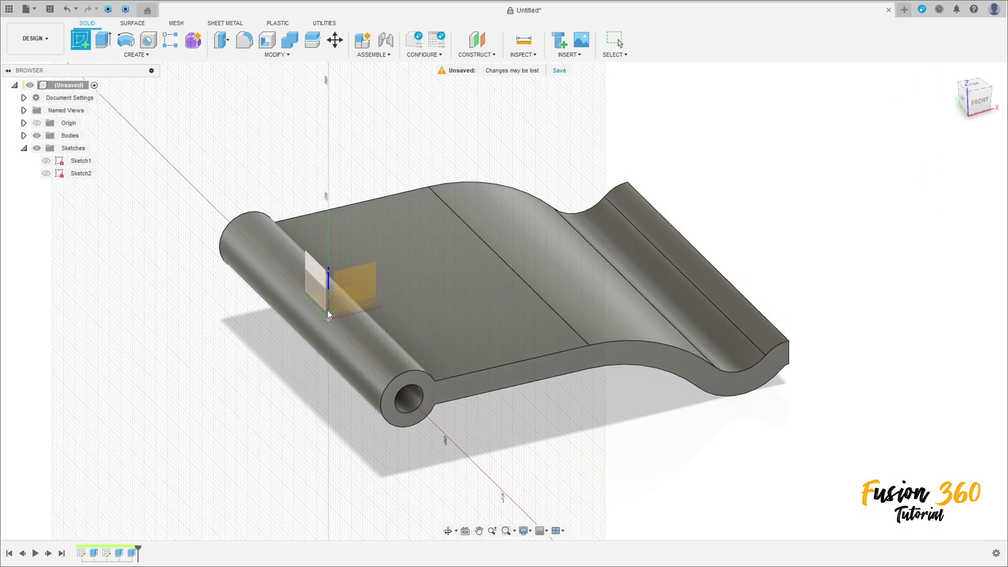
{"action": "left_click", "coordinate": [330, 310]}
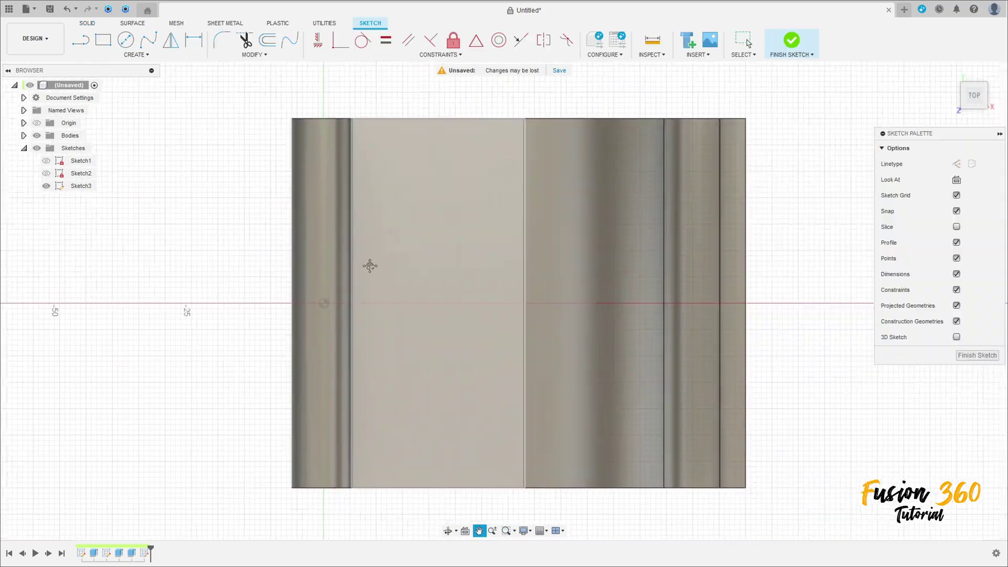
{"action": "left_click_drag", "start_coordinate": [370, 265], "coordinate": [228, 265]}
Project the solid body's outline into the sketch and hide Body1.
{"action": "left_click", "coordinate": [135, 54]}
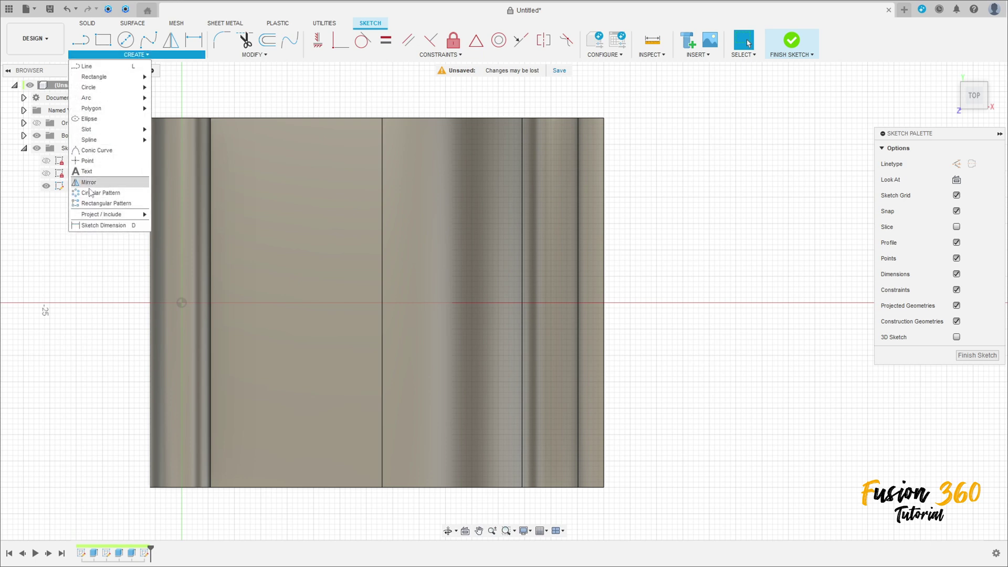
{"action": "left_click", "coordinate": [159, 214]}
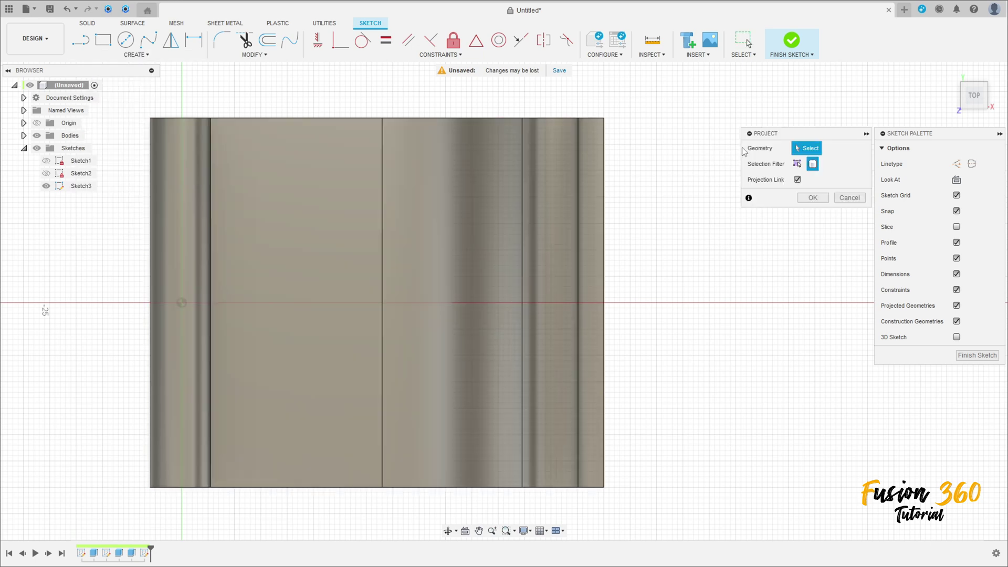
{"action": "left_click", "coordinate": [405, 269]}
{"action": "left_click", "coordinate": [813, 198]}
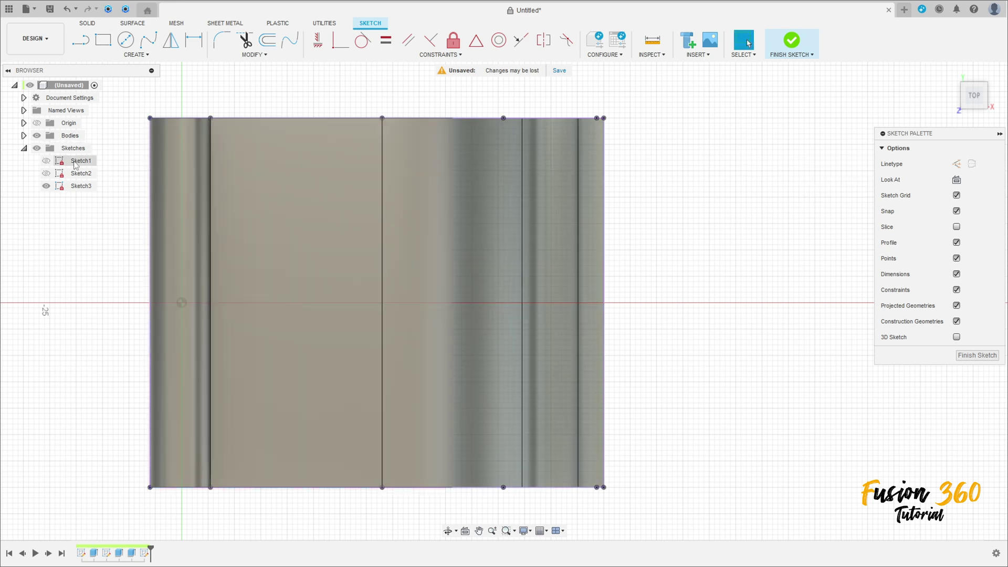
{"action": "left_click", "coordinate": [24, 136]}
{"action": "left_click", "coordinate": [46, 148]}
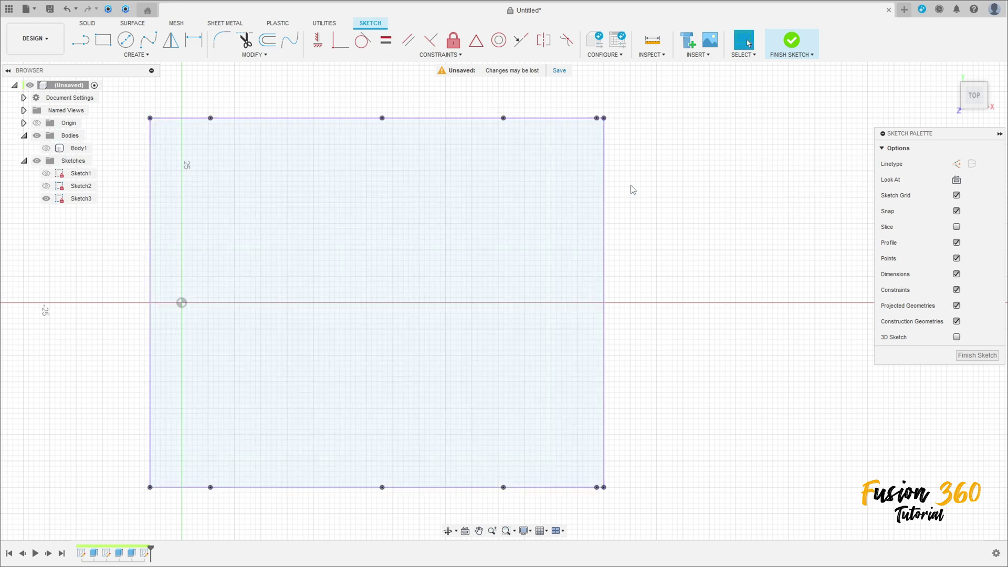
Draw a rectangle 15 mm wide and 30 mm high starting on the outline's barrel-side edge.
{"action": "left_click", "coordinate": [104, 41]}
{"action": "left_click", "coordinate": [151, 223]}
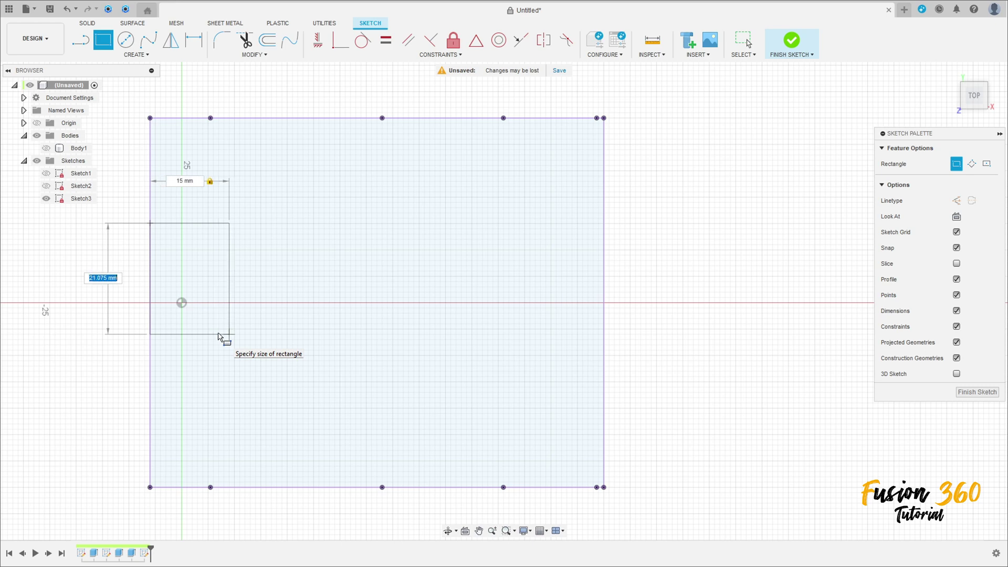
{"action": "type", "text": "0"}
{"action": "key", "text": "Return"}
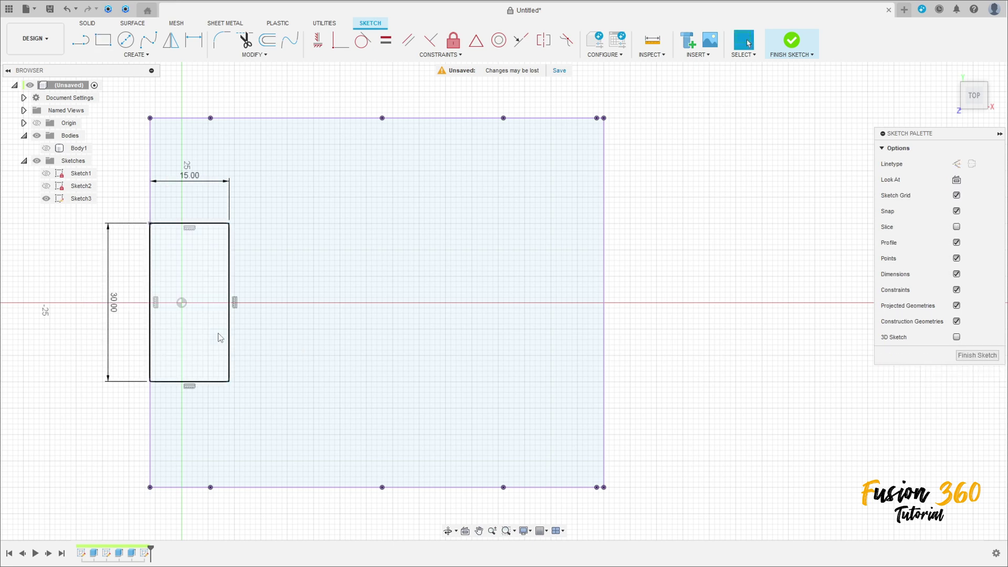
Centre the rectangle on the projected barrel-side edge with a midpoint constraint between its coincident side and that edge.
{"action": "left_click", "coordinate": [476, 40]}
{"action": "left_click", "coordinate": [150, 282]}
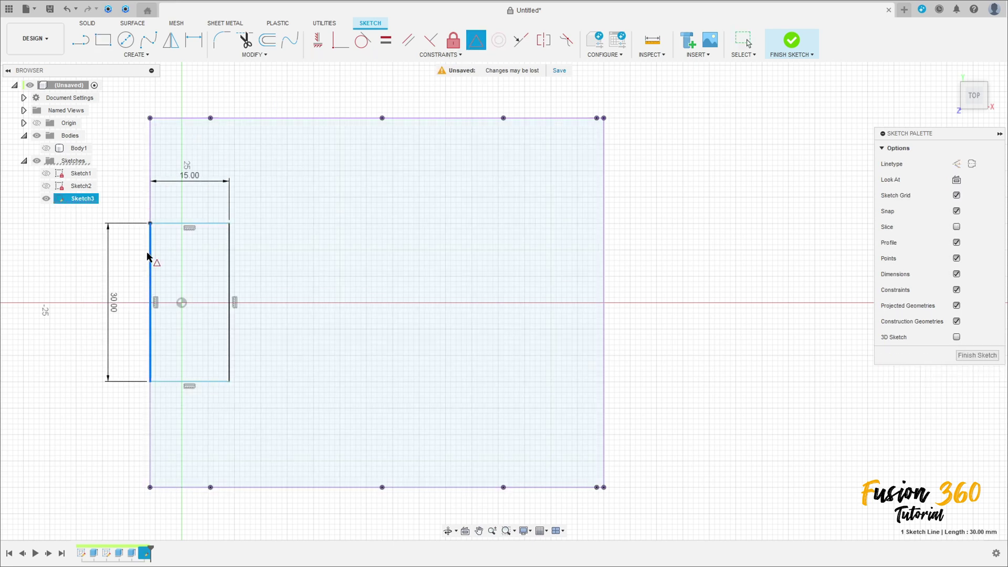
{"action": "left_click", "coordinate": [150, 211]}
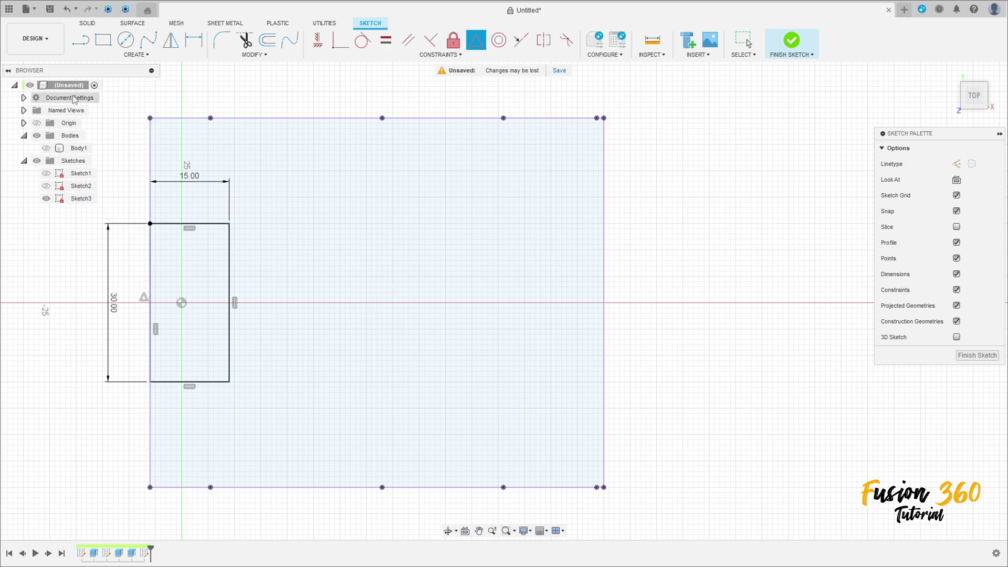
Draw a 24 mm circle and a 14 mm circle beyond it, both centred on the horizontal axis past the rectangle.
{"action": "left_click", "coordinate": [126, 40]}
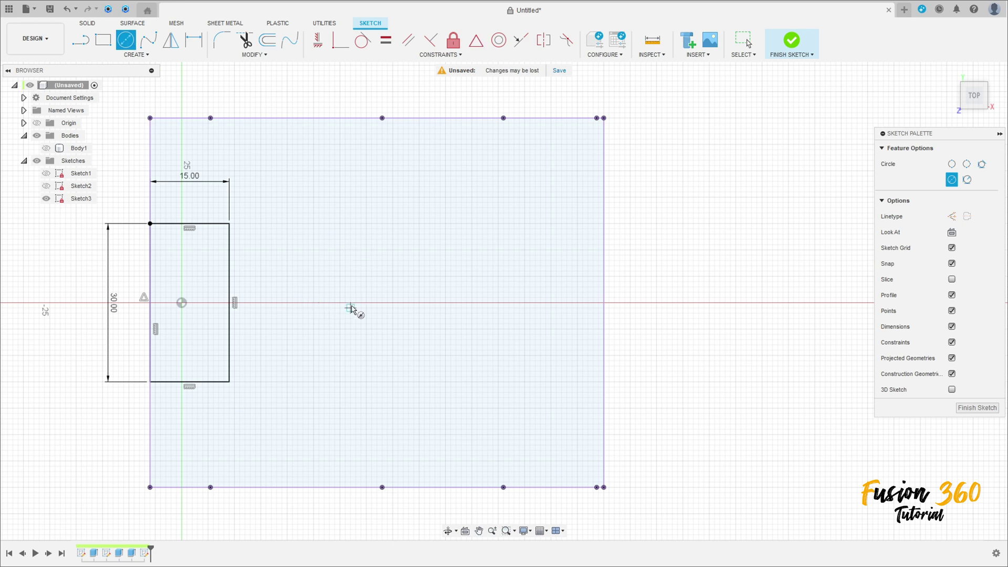
{"action": "left_click", "coordinate": [314, 302]}
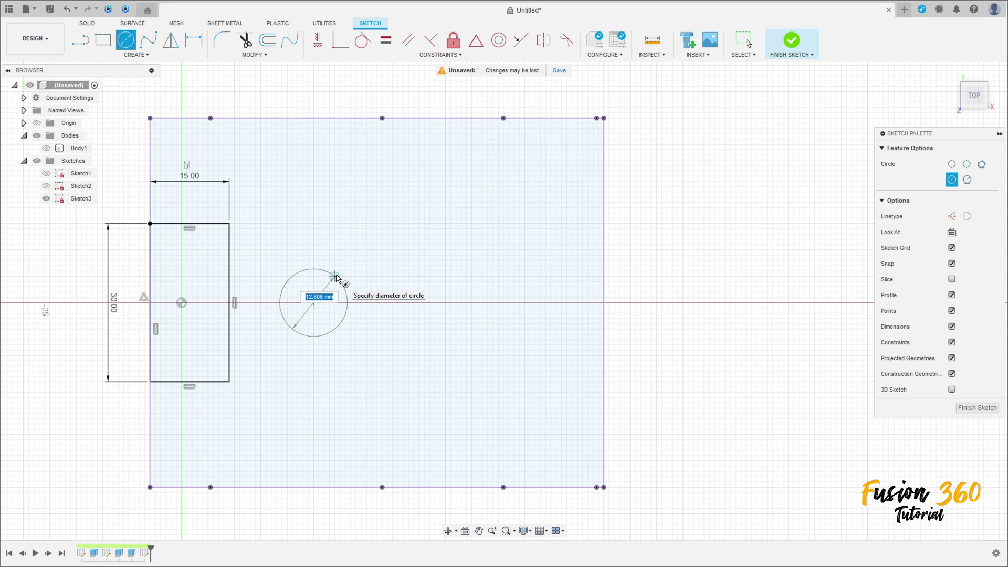
{"action": "key", "text": "Return"}
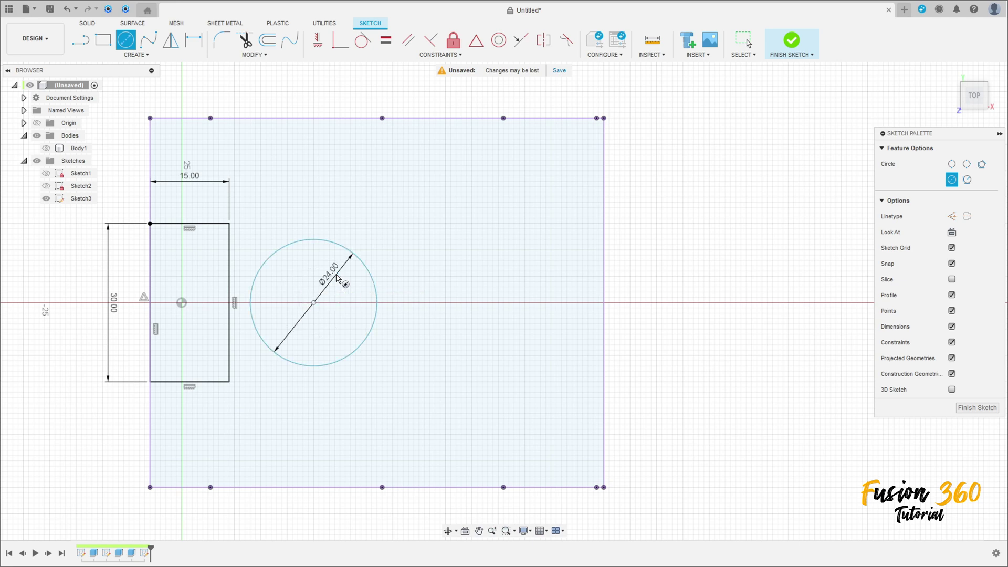
{"action": "left_click", "coordinate": [425, 302]}
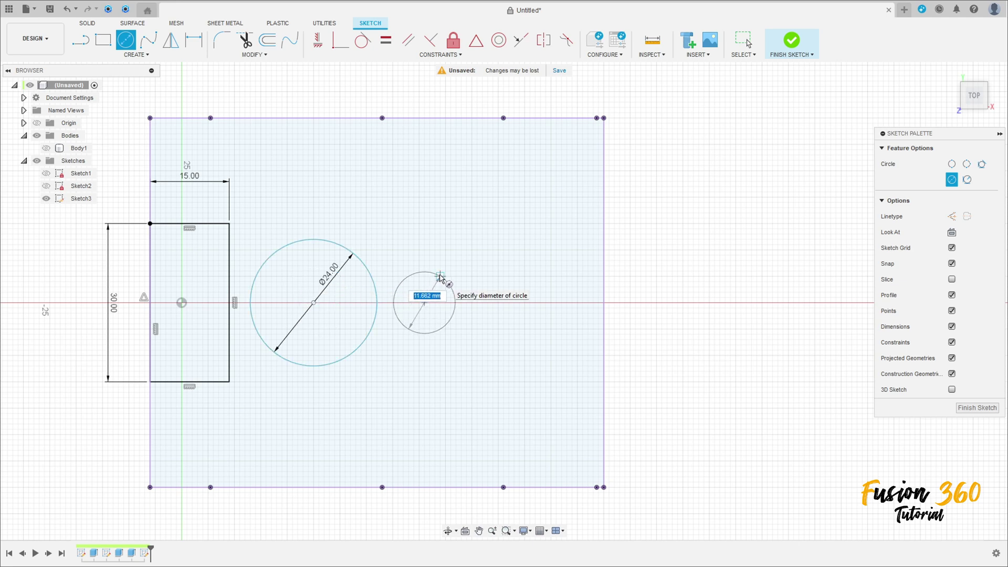
{"action": "type", "text": "14"}
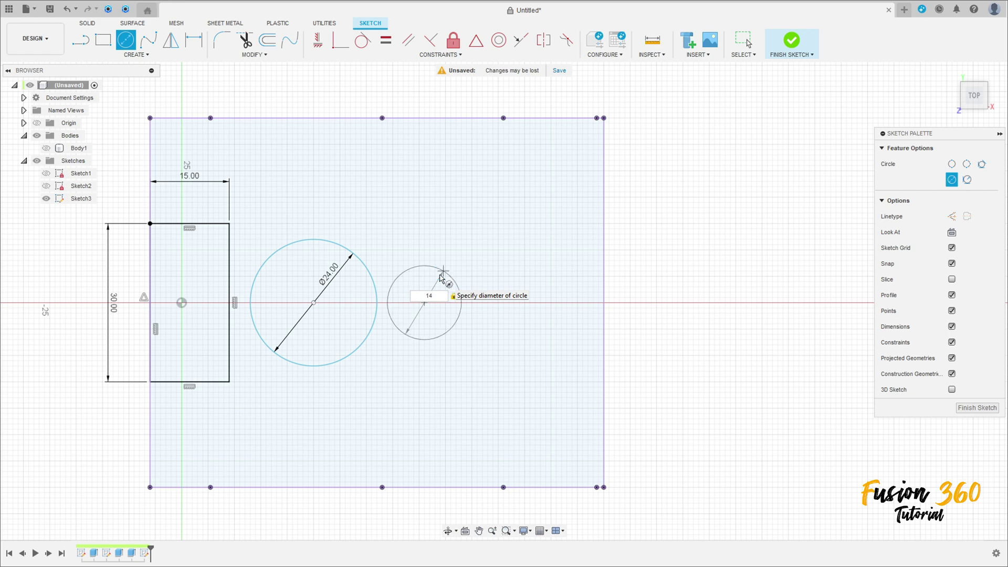
{"action": "key", "text": "Return"}
{"action": "key", "text": "Escape"}
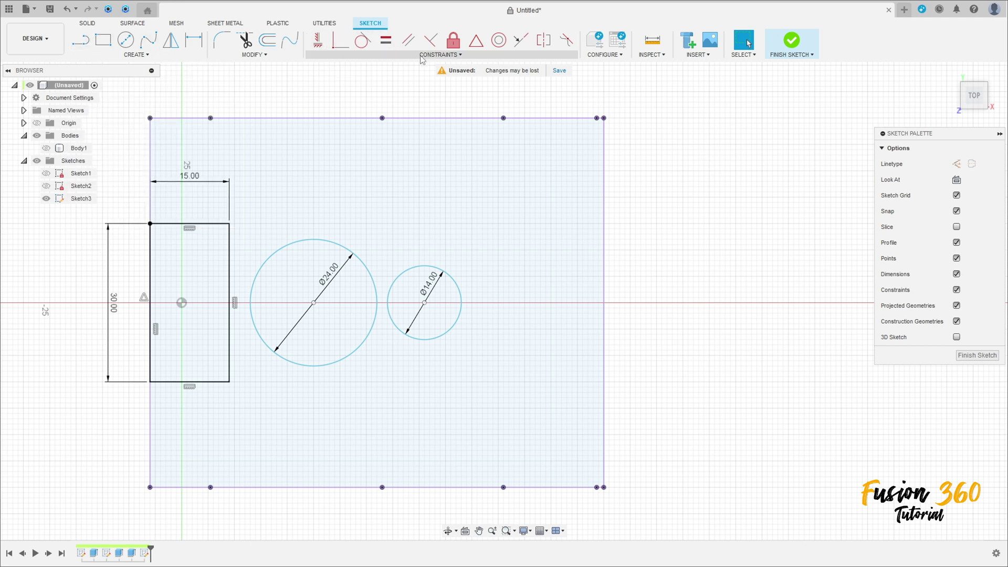
Align the centres of the 24 mm and 14 mm circles horizontally with each other and with the origin.
{"action": "left_click", "coordinate": [317, 40]}
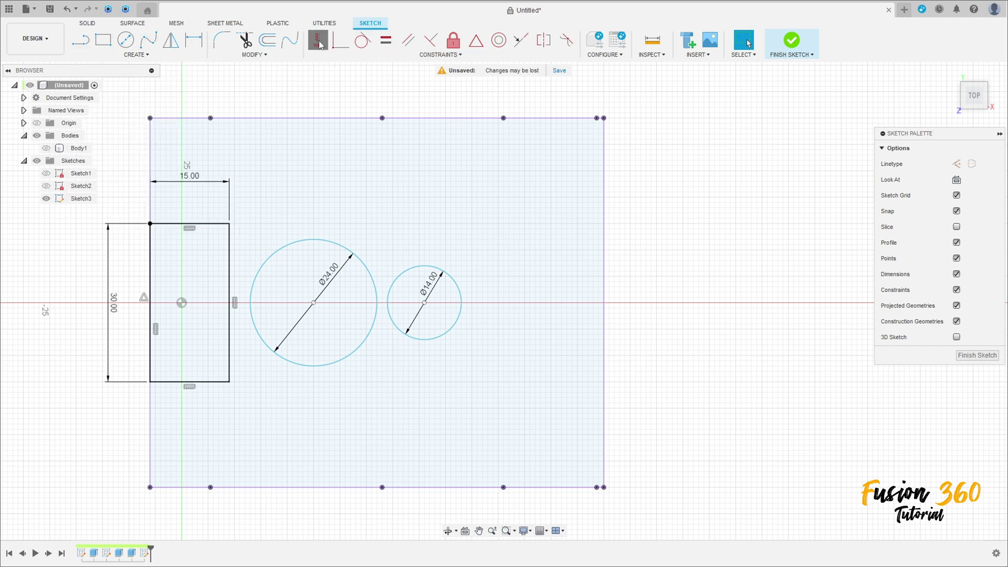
{"action": "left_click", "coordinate": [313, 303]}
{"action": "left_click", "coordinate": [422, 303]}
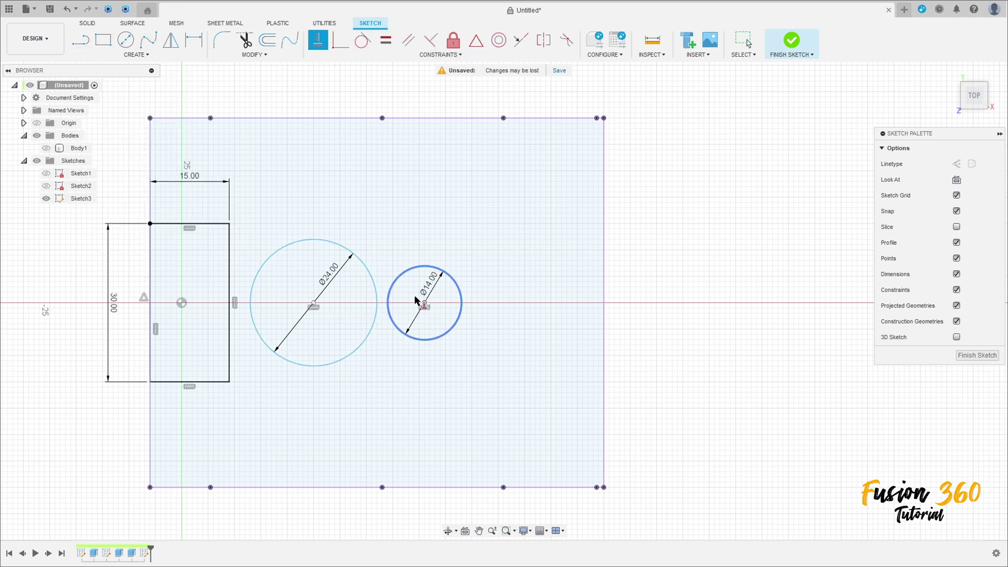
{"action": "left_click", "coordinate": [313, 303]}
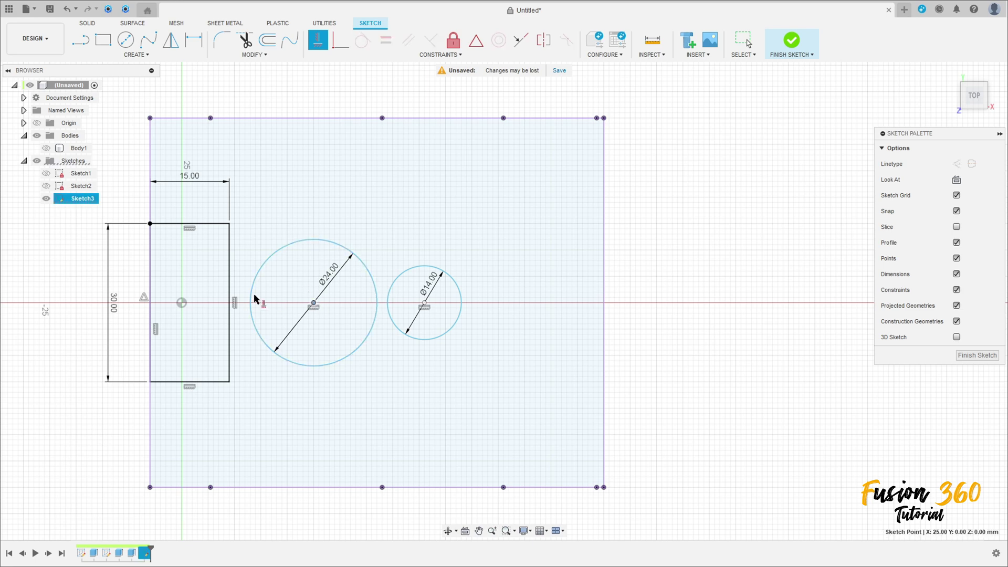
{"action": "left_click", "coordinate": [181, 303]}
Dimension the 24 mm circle's centre 30 mm horizontally from the origin.
{"action": "left_click", "coordinate": [193, 40]}
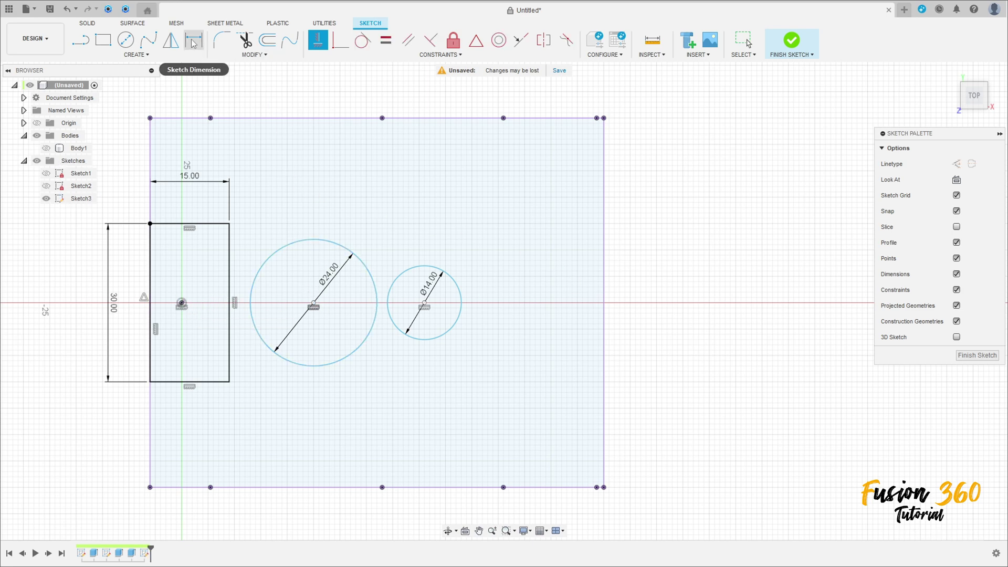
{"action": "left_click", "coordinate": [313, 304]}
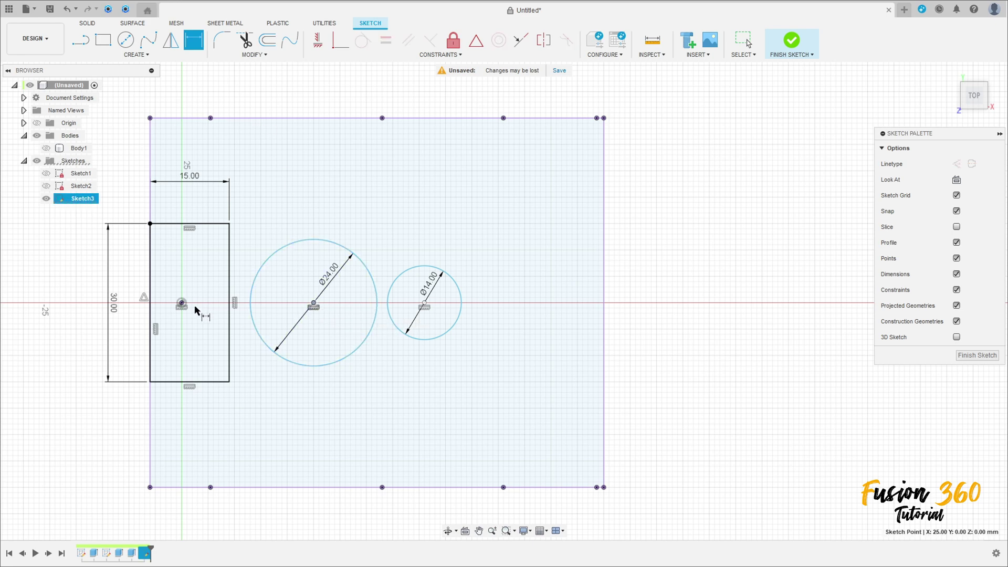
{"action": "left_click", "coordinate": [181, 303]}
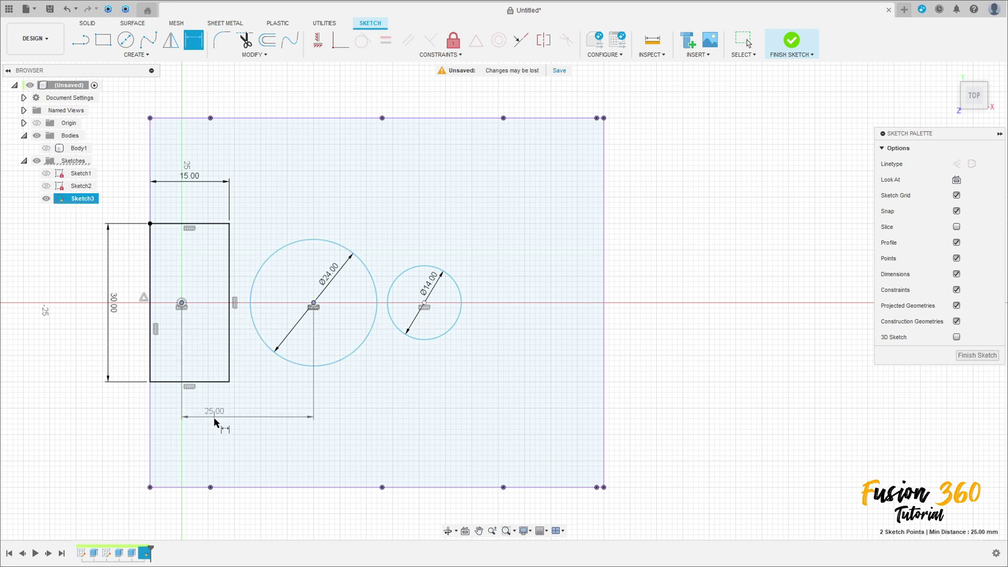
{"action": "left_click", "coordinate": [243, 437]}
{"action": "type", "text": "30"}
{"action": "key", "text": "Return"}
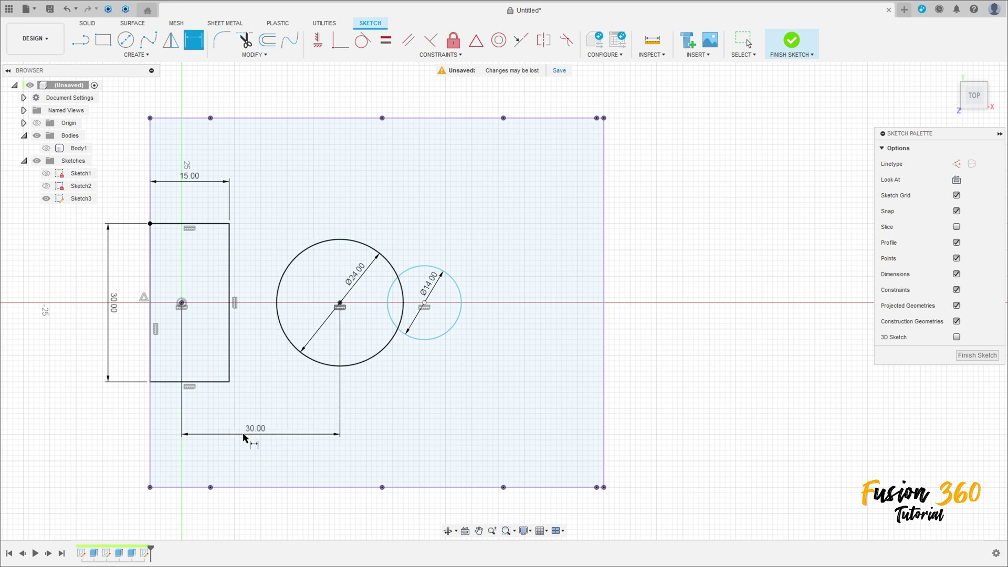
Set the distance between the centres of the 24 mm and 14 mm circles to 19 mm.
{"action": "left_click", "coordinate": [424, 303]}
{"action": "left_click", "coordinate": [340, 303]}
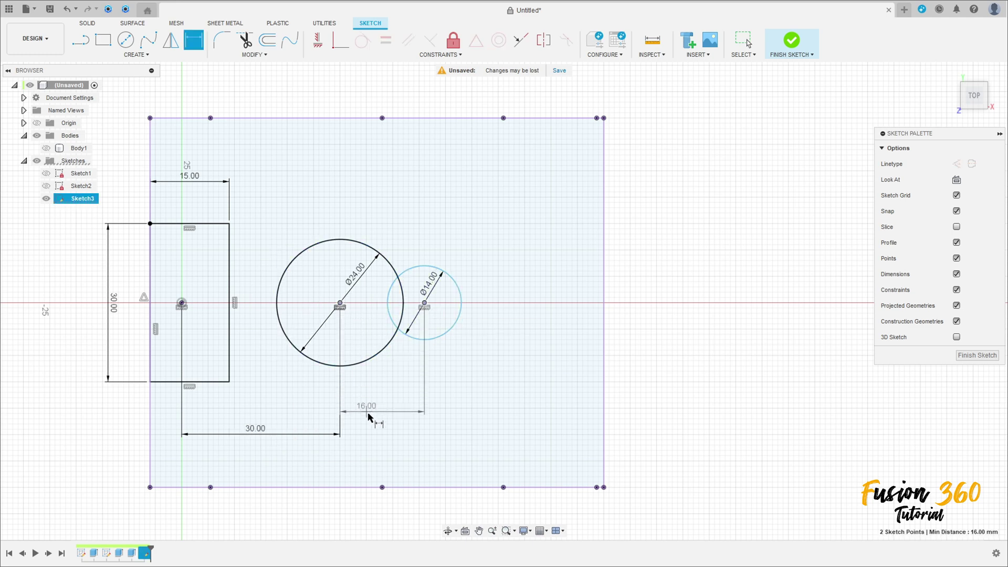
{"action": "left_click", "coordinate": [378, 434]}
{"action": "type", "text": "19"}
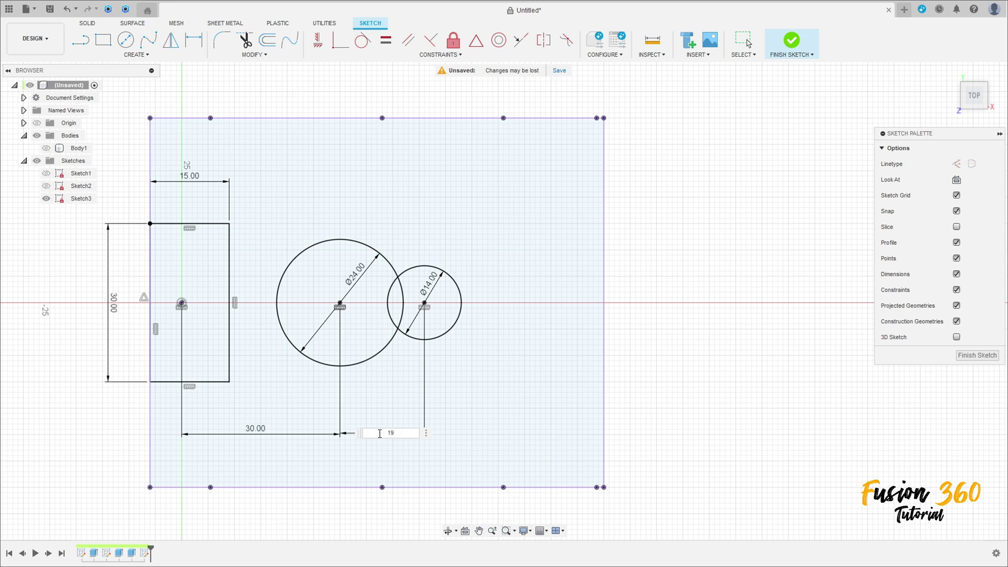
{"action": "key", "text": "Return"}
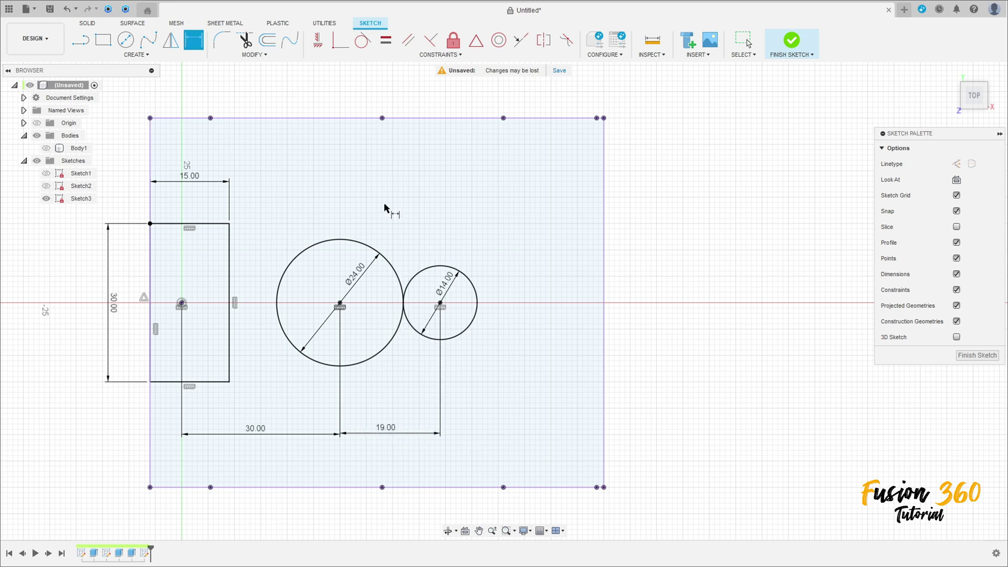
Draw two horizontal lines from the upper and lower tangent points of the 14 mm circle to the 24 mm circle.
{"action": "left_click", "coordinate": [81, 41]}
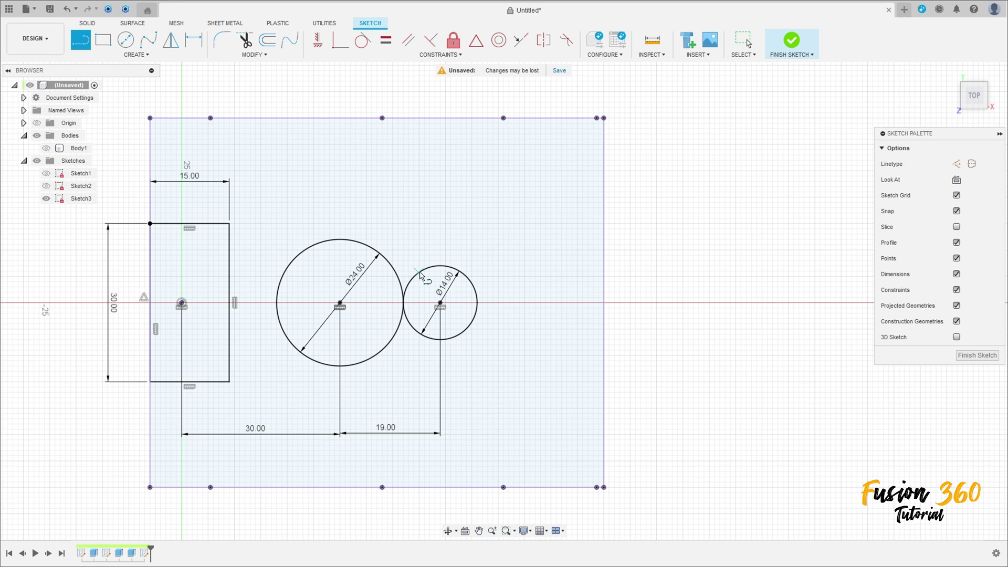
{"action": "scroll", "coordinate": [421, 268], "scroll_direction": "up", "scroll_amount": 3}
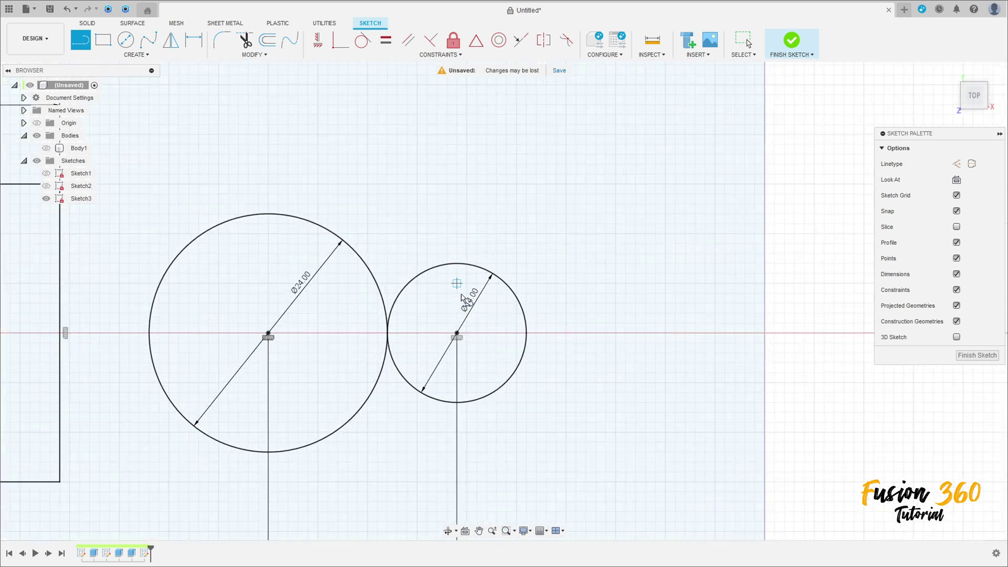
{"action": "left_click", "coordinate": [456, 264]}
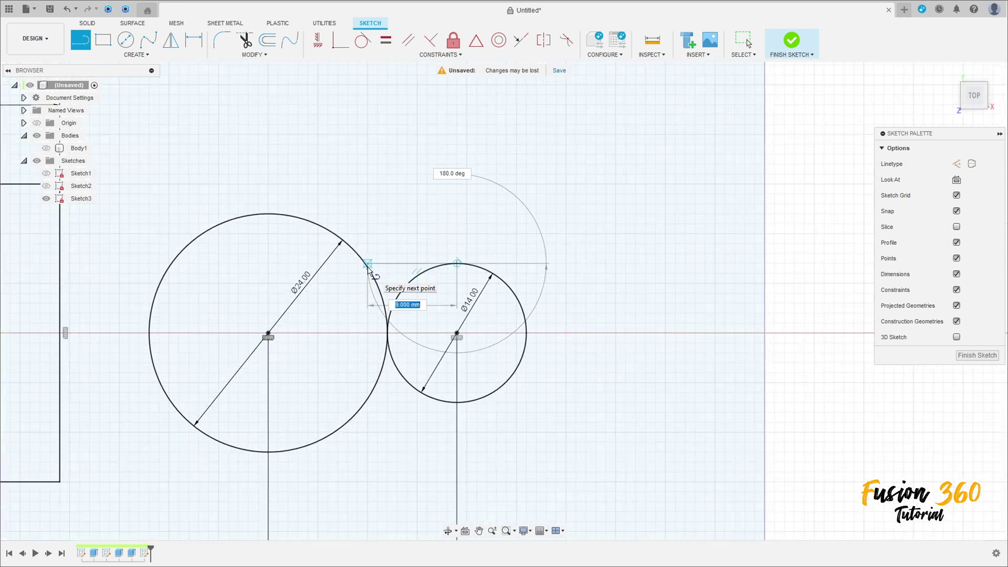
{"action": "left_click", "coordinate": [368, 263]}
{"action": "key", "text": "Escape"}
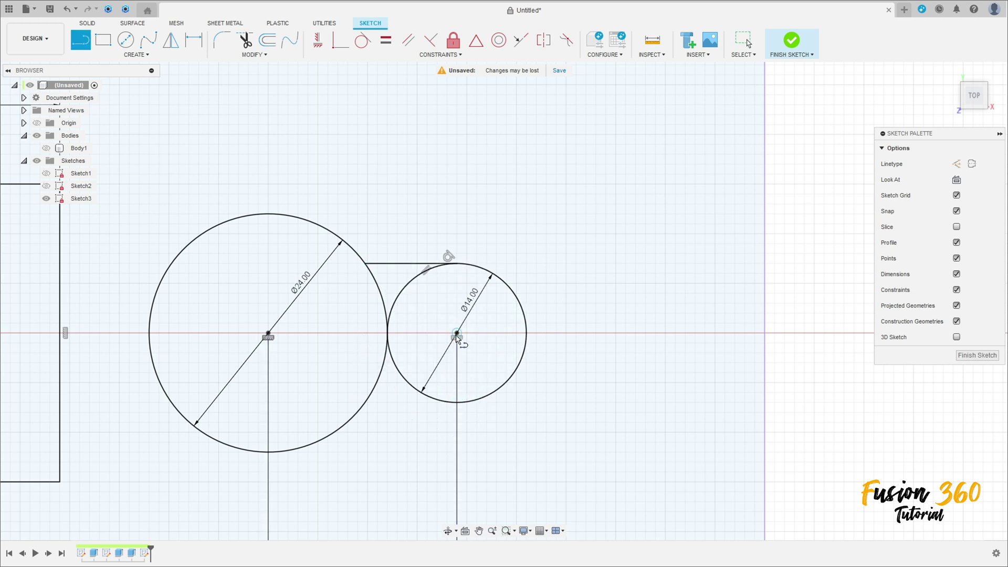
{"action": "left_click", "coordinate": [457, 402]}
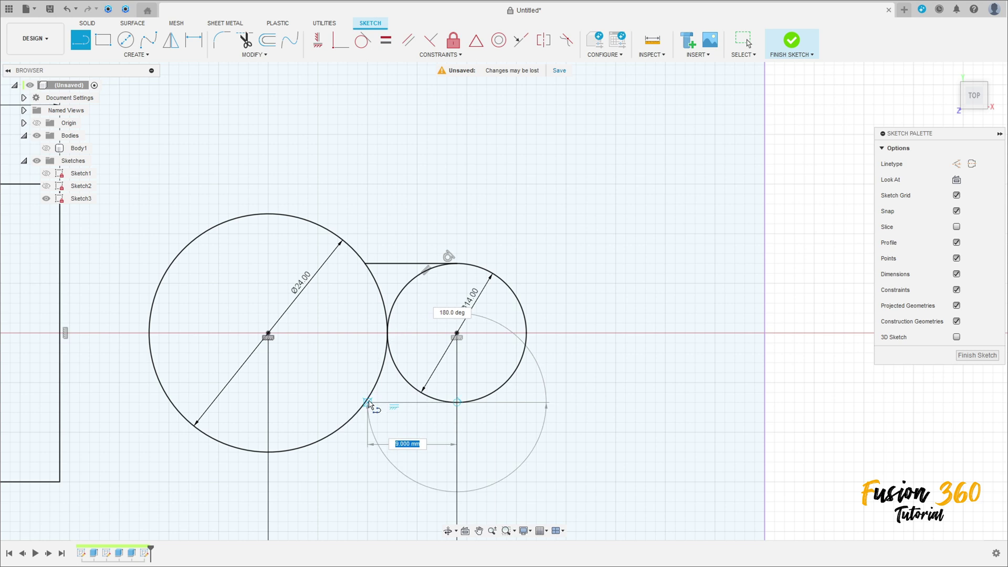
{"action": "left_click", "coordinate": [367, 402]}
{"action": "key", "text": "Escape"}
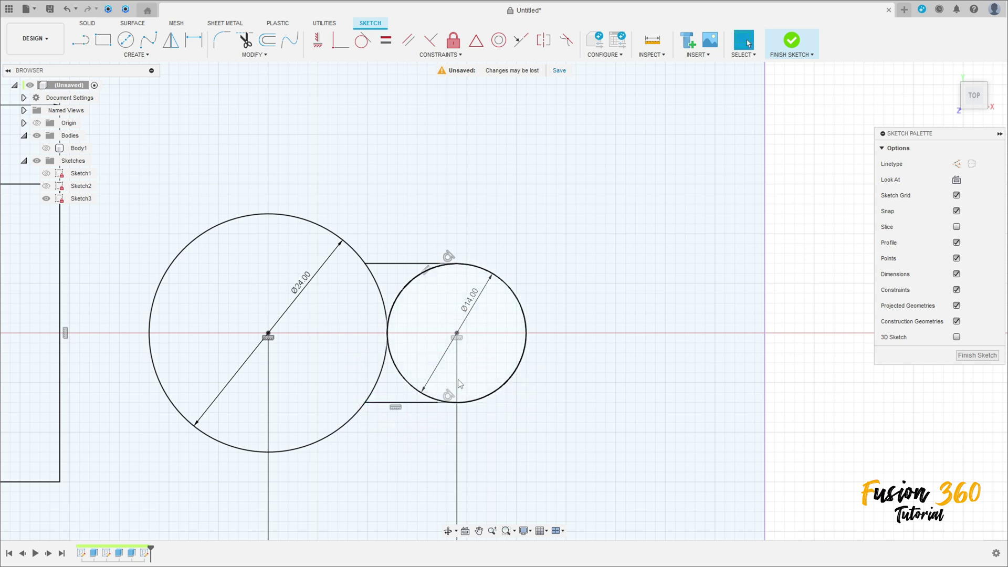
Trim the inner arcs of the 24 mm and 14 mm circles between the two horizontal lines to leave one keyhole outline.
{"action": "left_click", "coordinate": [244, 40]}
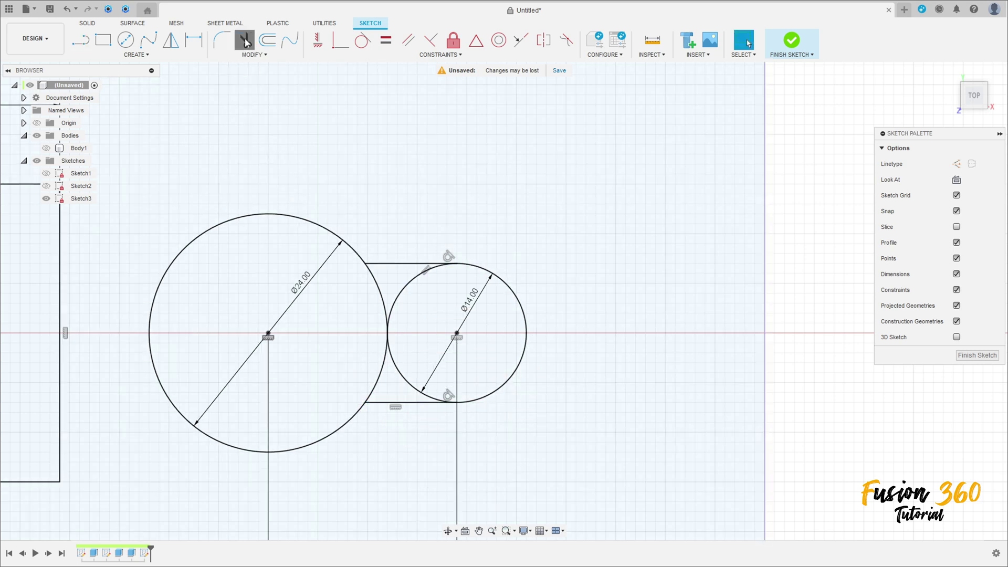
{"action": "left_click", "coordinate": [391, 292]}
{"action": "left_click", "coordinate": [382, 295]}
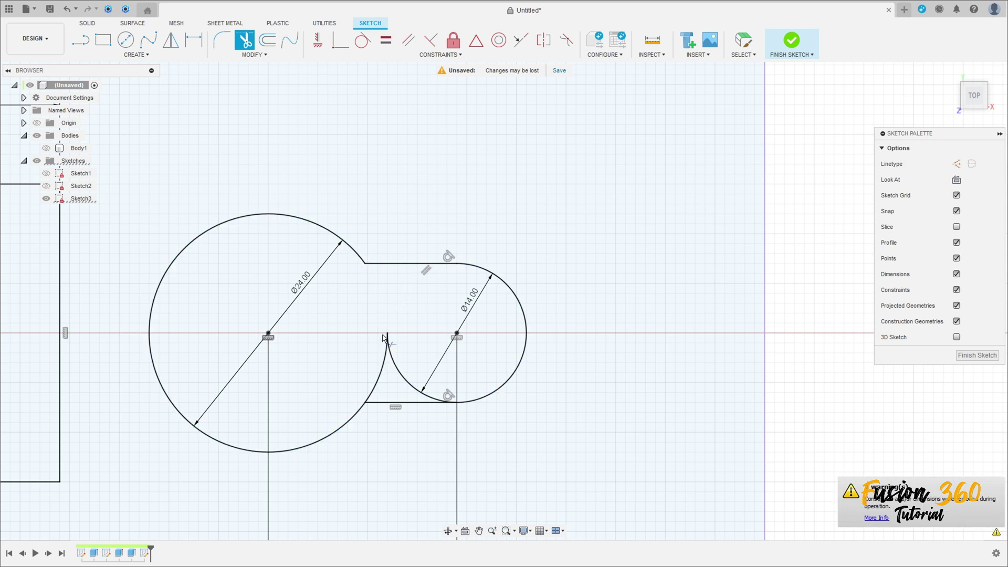
{"action": "left_click", "coordinate": [394, 362]}
{"action": "left_click", "coordinate": [385, 364]}
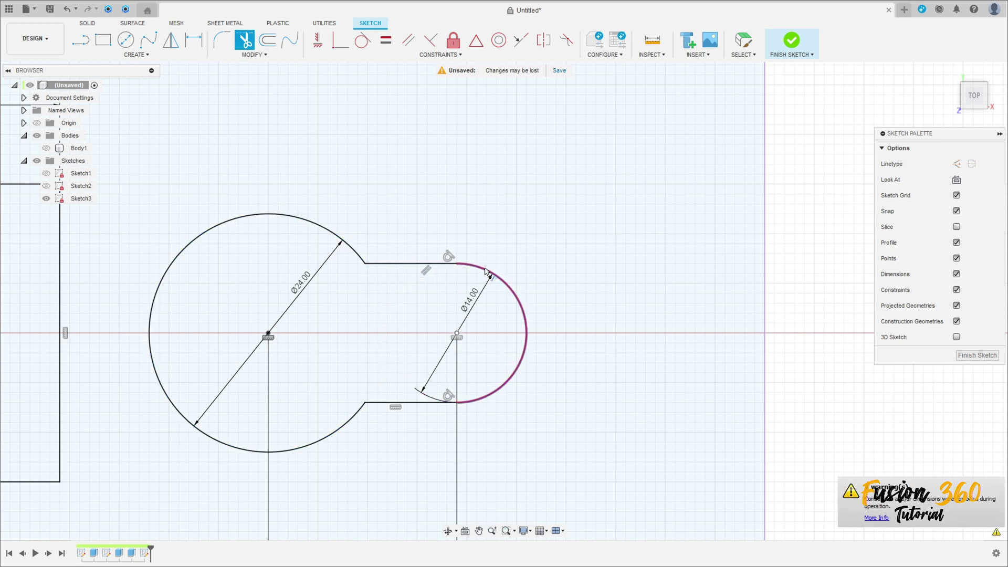
{"action": "scroll", "coordinate": [361, 399], "scroll_direction": "down", "scroll_amount": 8}
{"action": "key", "text": "Escape"}
{"action": "middle_click_drag", "start_coordinate": [410, 357], "coordinate": [414, 363]}
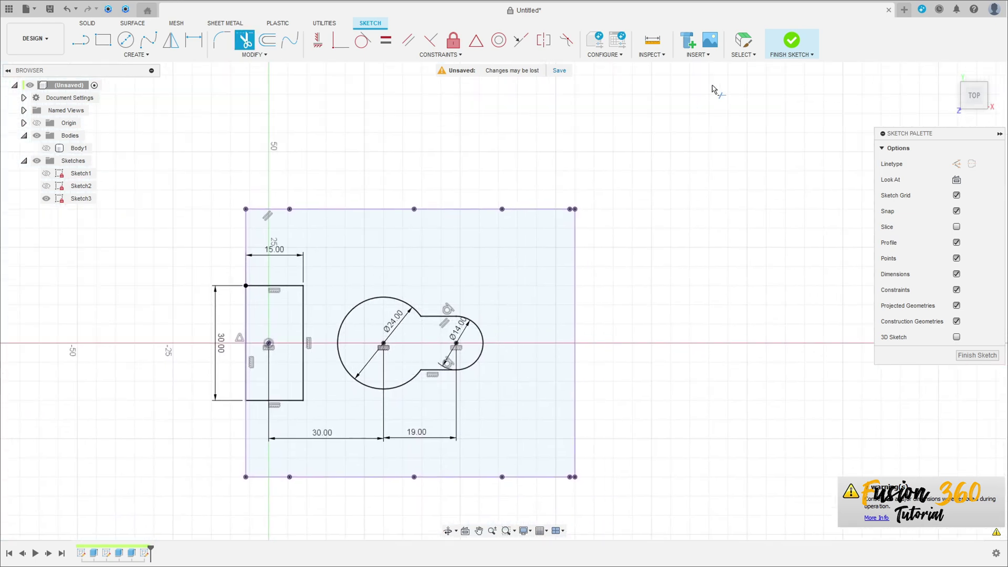
Finish the sketch and make the hinge plate body visible again.
{"action": "left_click", "coordinate": [790, 40]}
{"action": "middle_click_drag", "start_coordinate": [479, 209], "coordinate": [442, 168], "text": "shift"}
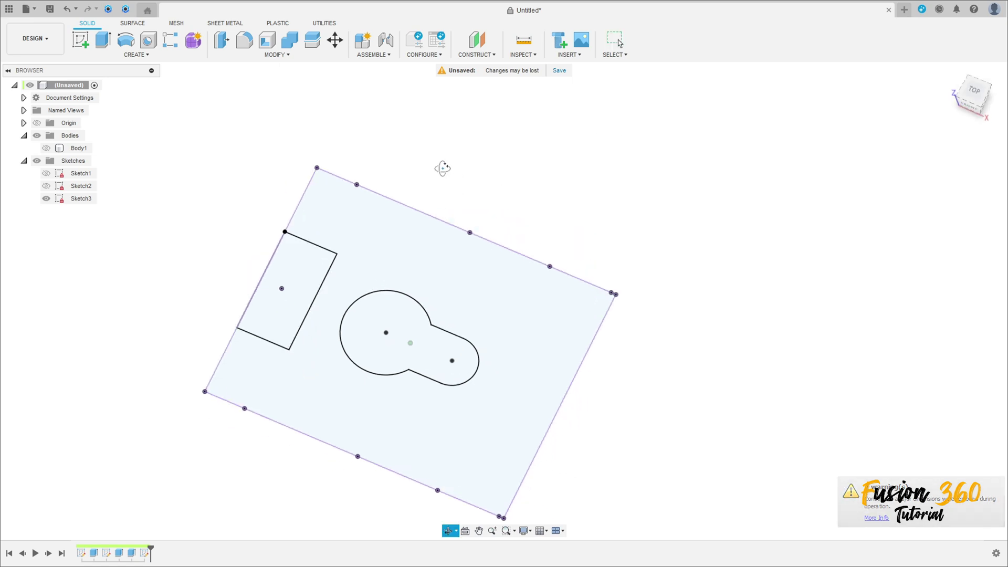
{"action": "left_click", "coordinate": [46, 148]}
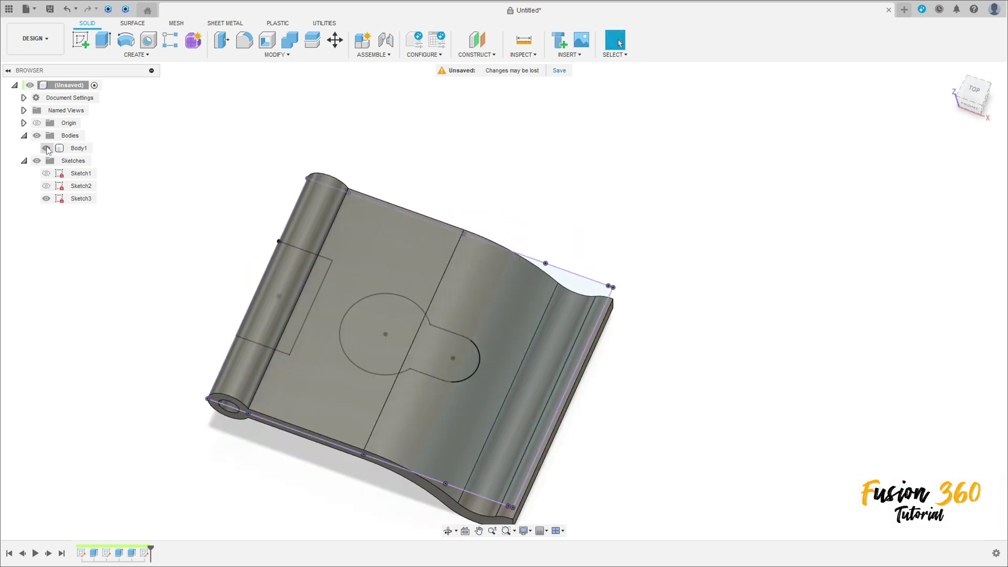
{"action": "left_click", "coordinate": [46, 148]}
{"action": "left_click", "coordinate": [46, 148]}
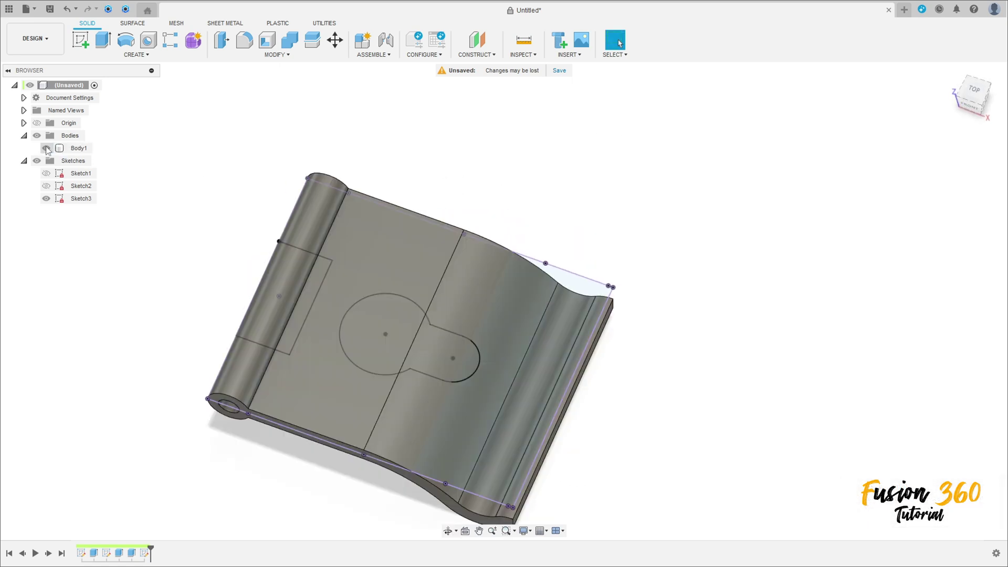
Extrude the rectangle and keyhole profiles as a symmetric cut with extent All through the hinge plate.
{"action": "left_click", "coordinate": [103, 39]}
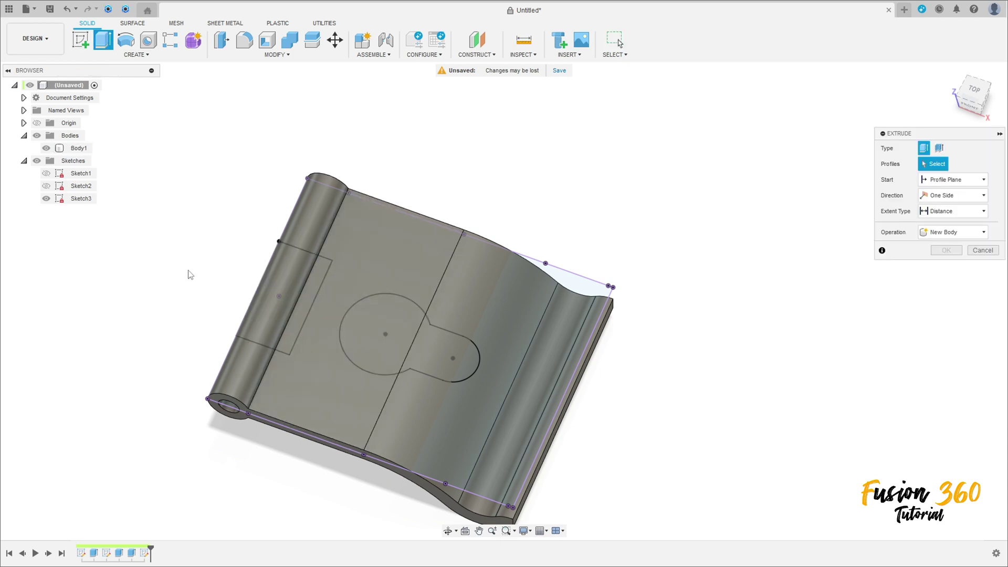
{"action": "left_click", "coordinate": [279, 289]}
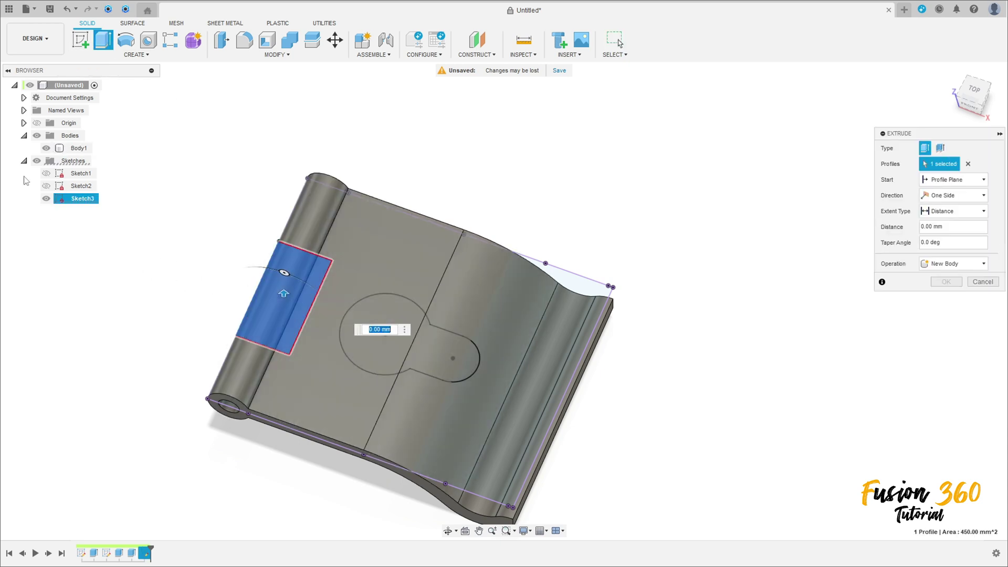
{"action": "left_click", "coordinate": [47, 149]}
{"action": "left_click", "coordinate": [401, 320]}
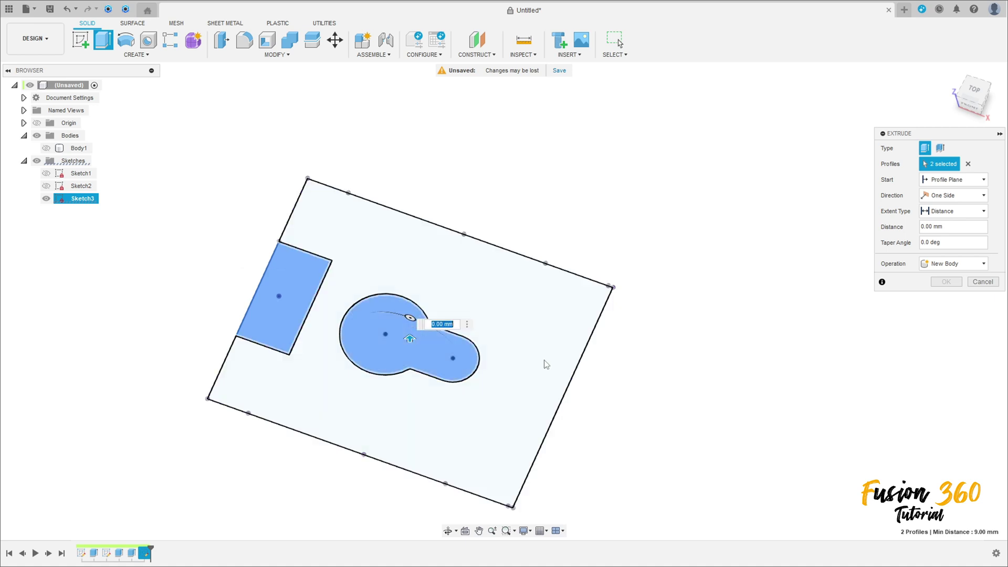
{"action": "left_click", "coordinate": [47, 148]}
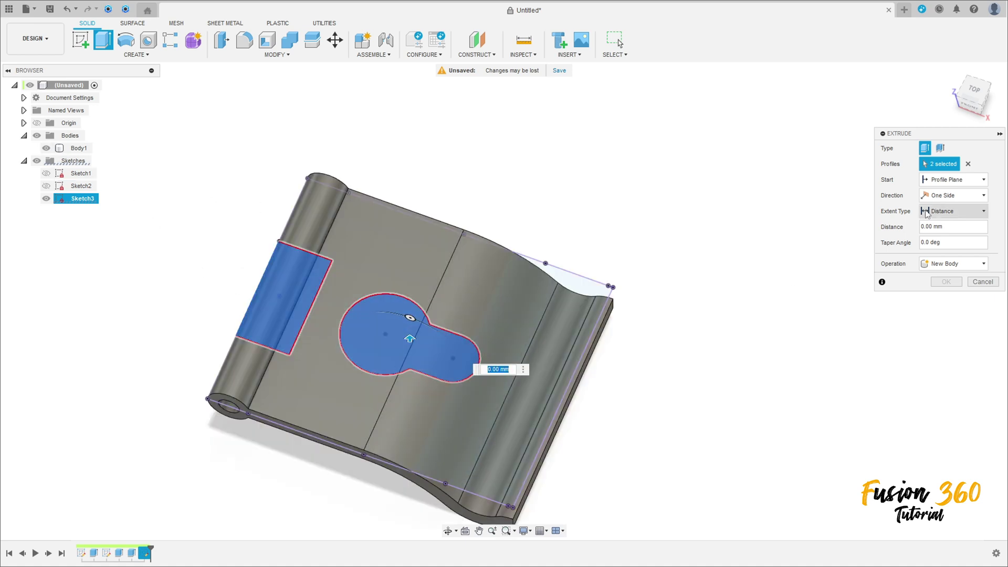
{"action": "left_click", "coordinate": [952, 195]}
{"action": "left_click", "coordinate": [942, 226]}
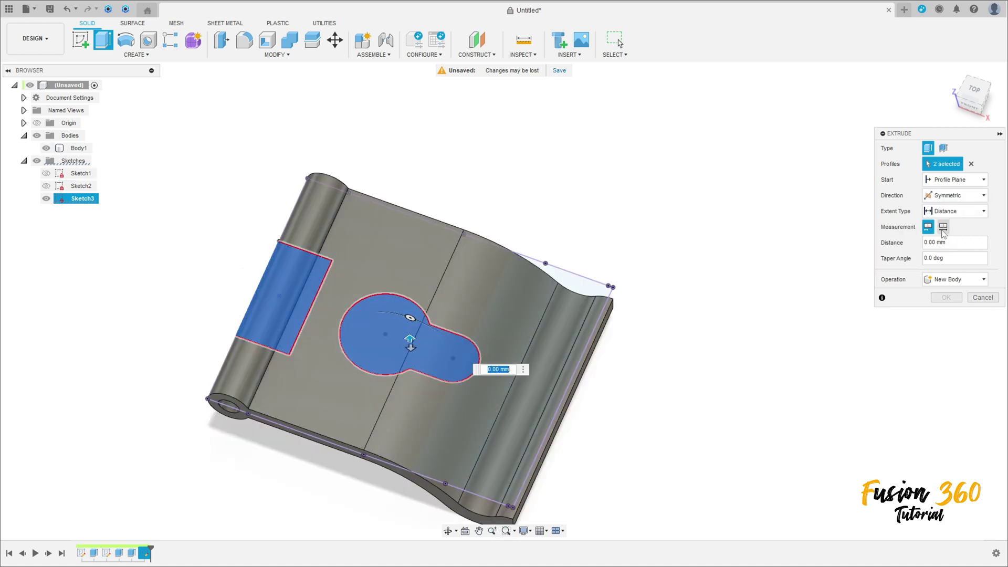
{"action": "left_click", "coordinate": [945, 212]}
{"action": "left_click", "coordinate": [942, 235]}
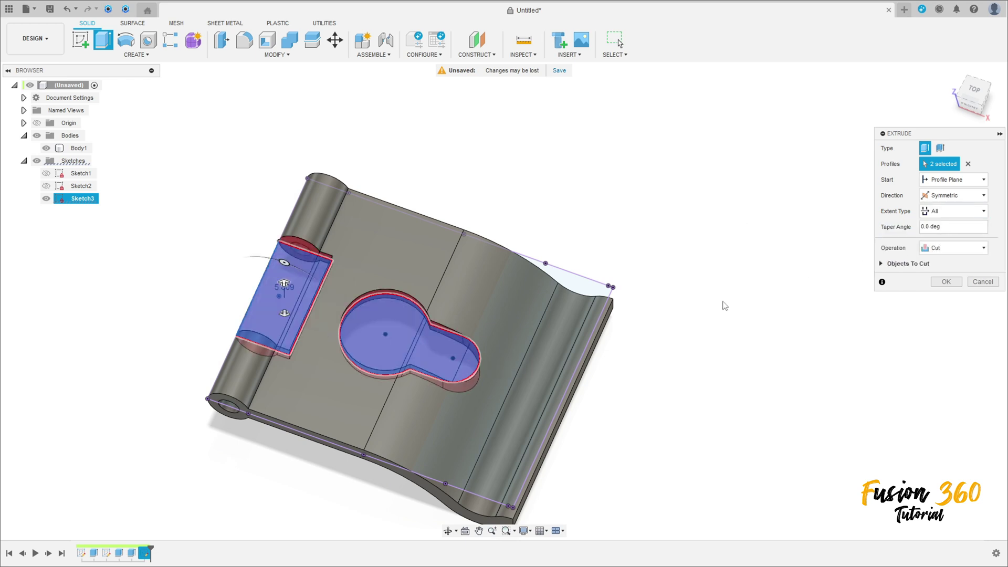
{"action": "left_click", "coordinate": [942, 298]}
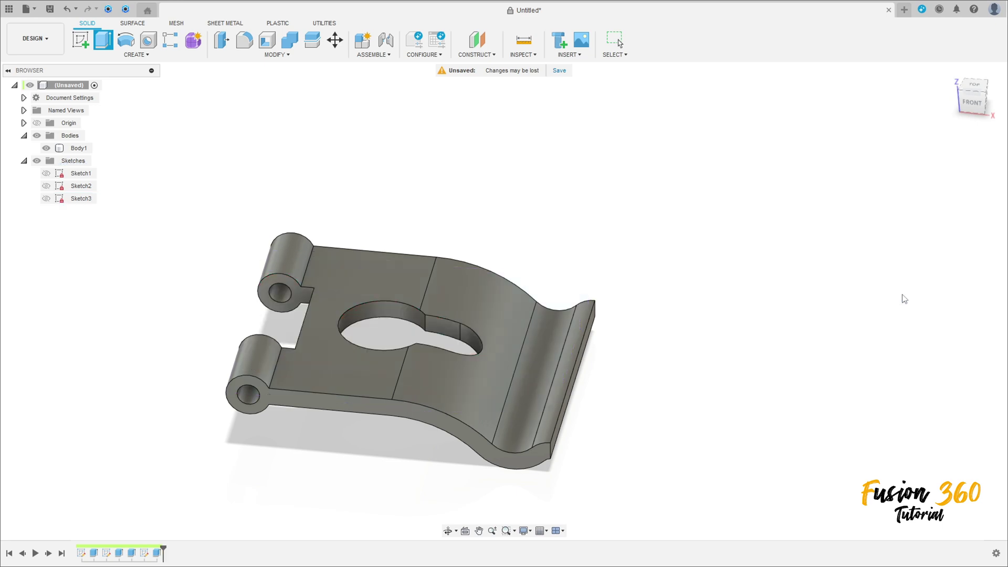
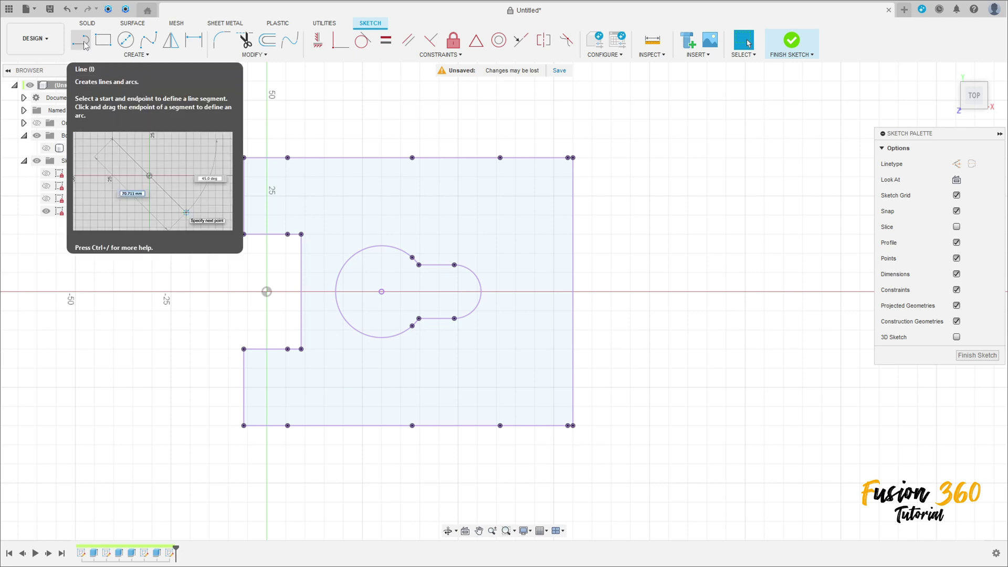
Draw a horizontal construction line from the origin to the plate's far edge opposite the barrel.
{"action": "left_click", "coordinate": [83, 43]}
{"action": "left_click", "coordinate": [957, 164]}
{"action": "left_click", "coordinate": [267, 292]}
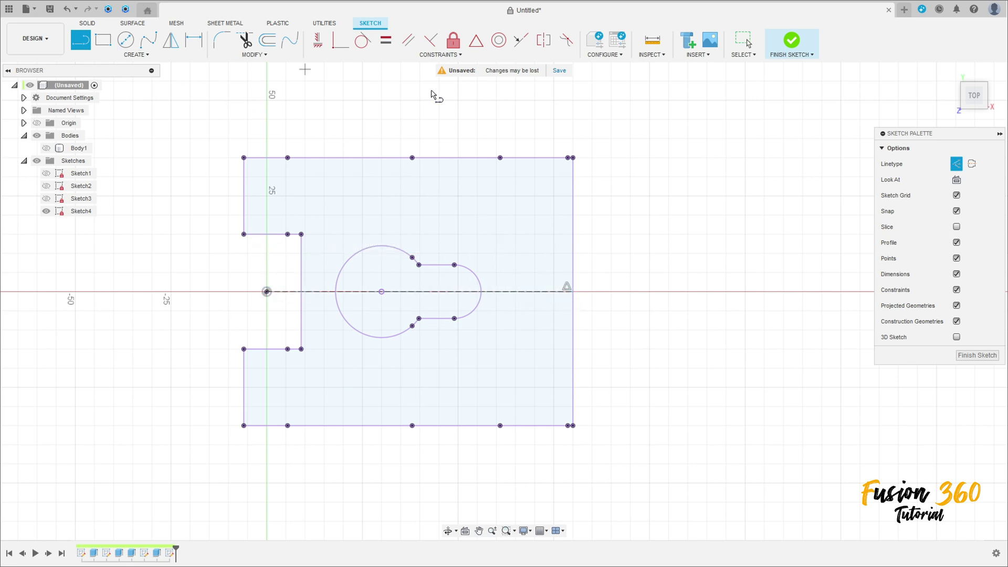
Draw a solid 20 mm line up the plate's edge from the construction line's end, continued by a 10 mm horizontal line inward.
{"action": "left_click", "coordinate": [951, 164]}
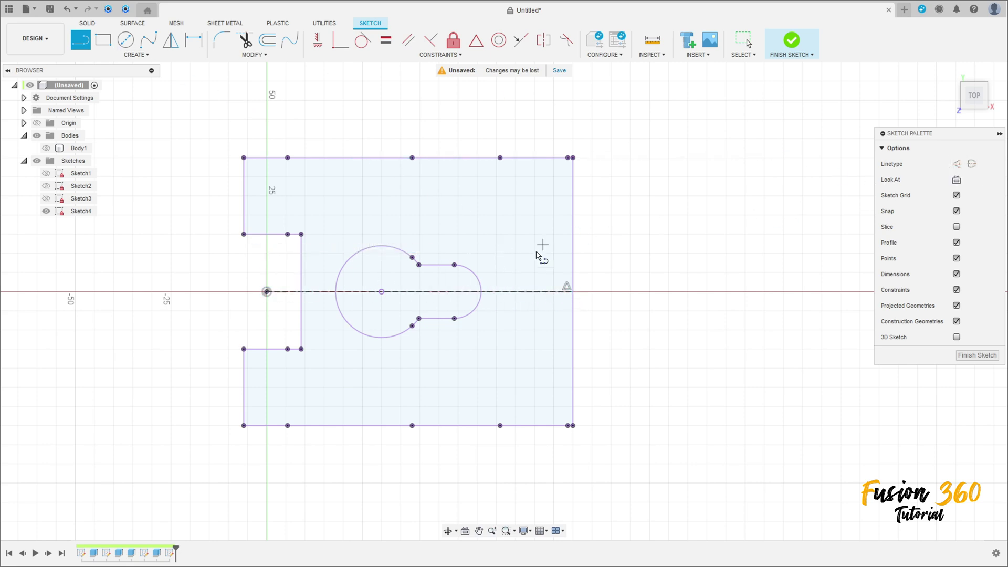
{"action": "left_click", "coordinate": [572, 292]}
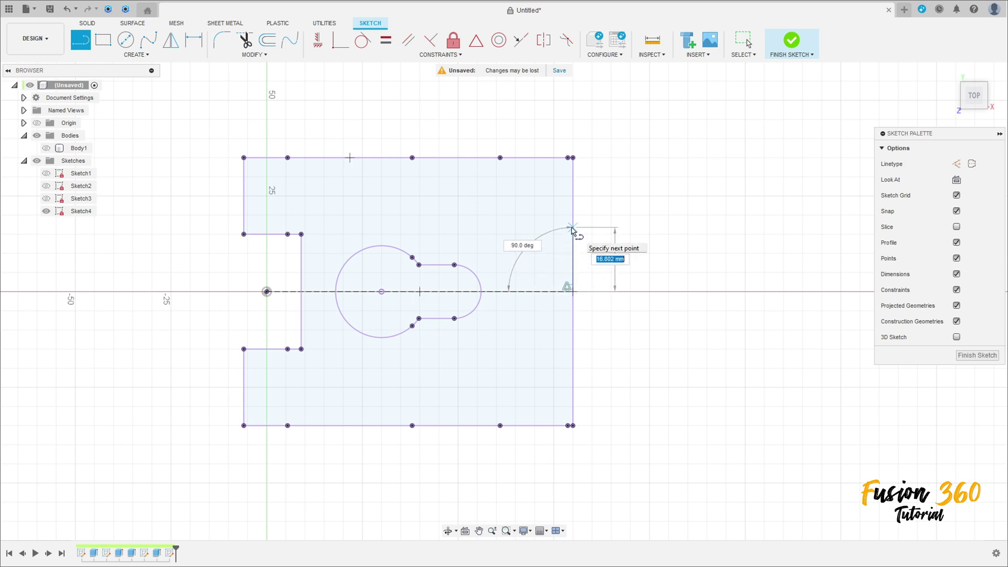
{"action": "key", "text": "Tab"}
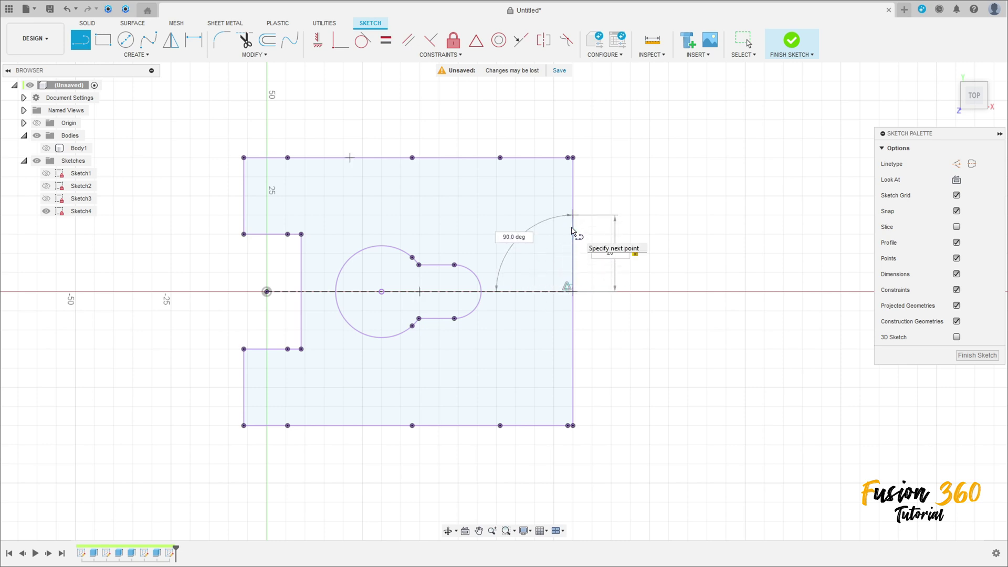
{"action": "key", "text": "Return"}
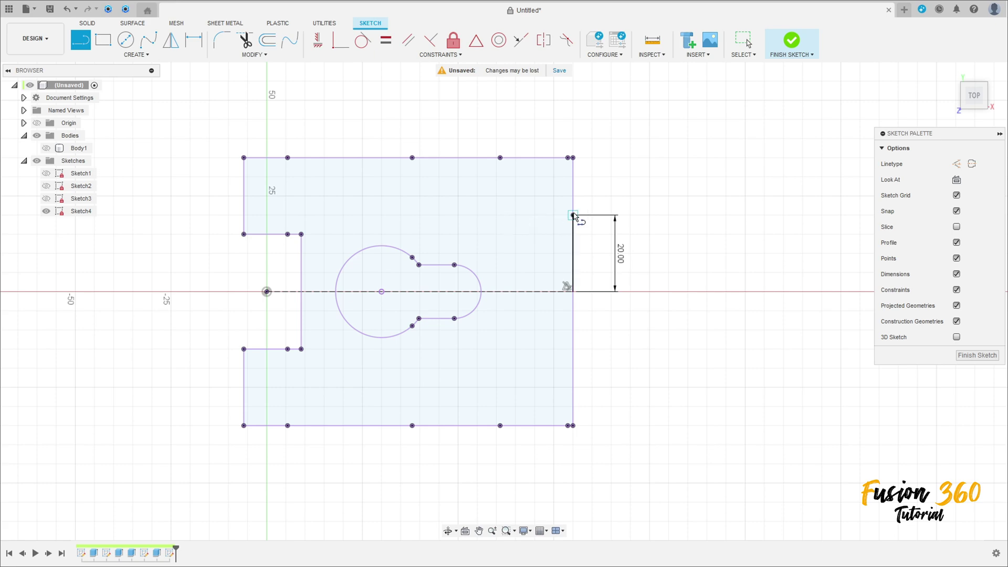
{"action": "type", "text": "10"}
{"action": "key", "text": "Tab"}
{"action": "key", "text": "Return"}
{"action": "key", "text": "Escape"}
Fillet the corner between the 20 mm and 10 mm lines with a 3 mm radius.
{"action": "scroll", "coordinate": [675, 198], "scroll_direction": "up", "scroll_amount": 3}
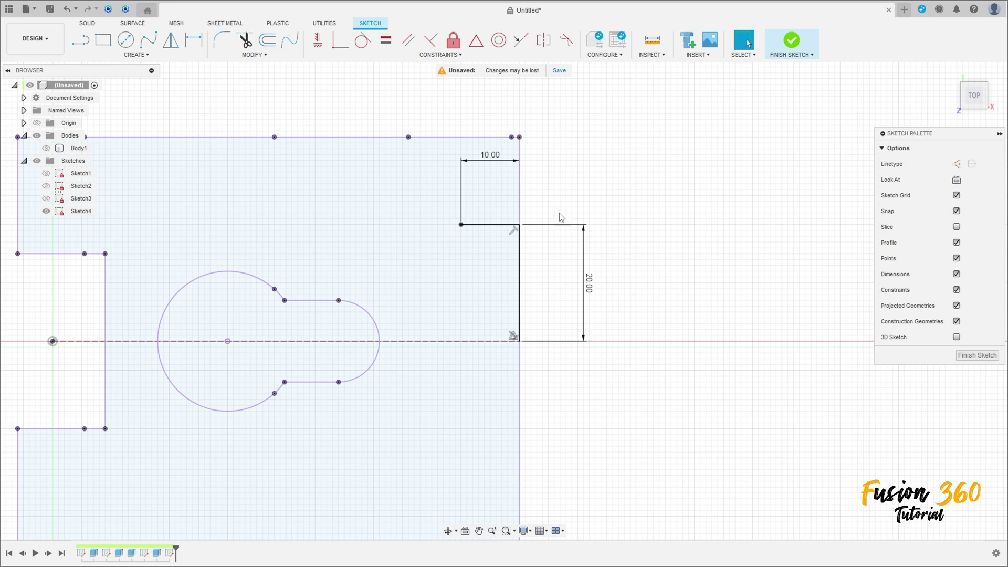
{"action": "left_click", "coordinate": [221, 39]}
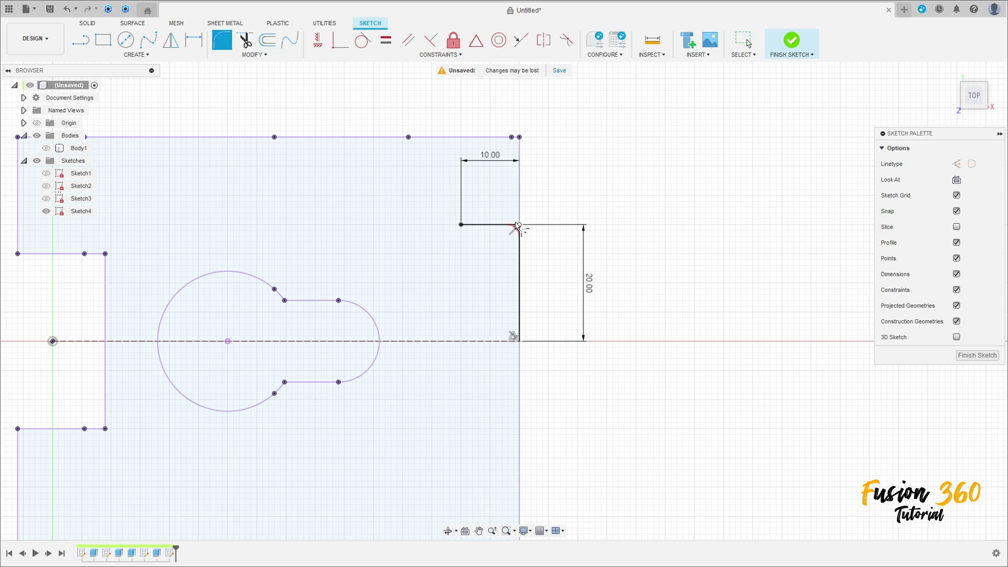
{"action": "left_click", "coordinate": [517, 224]}
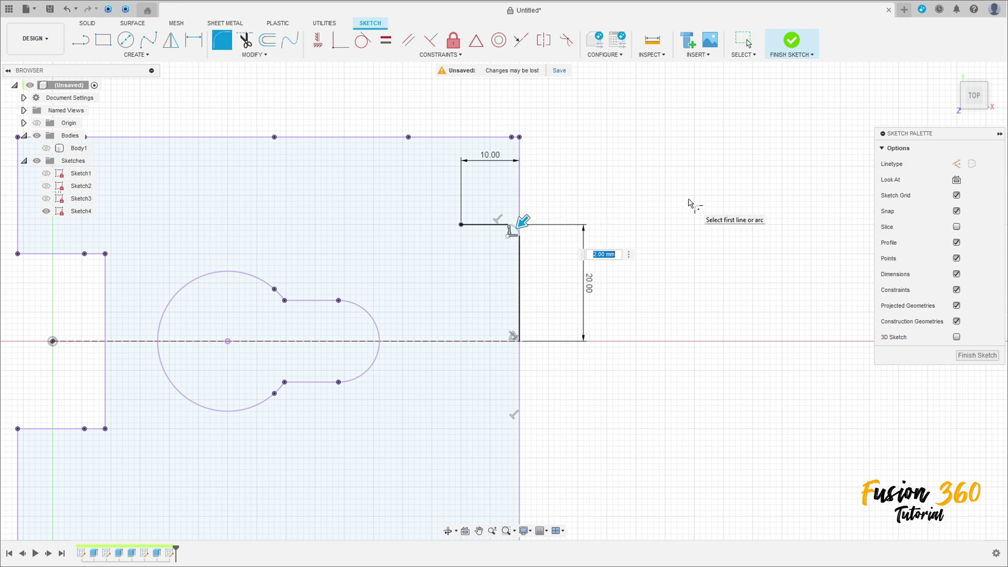
{"action": "type", "text": "3"}
{"action": "key", "text": "Return"}
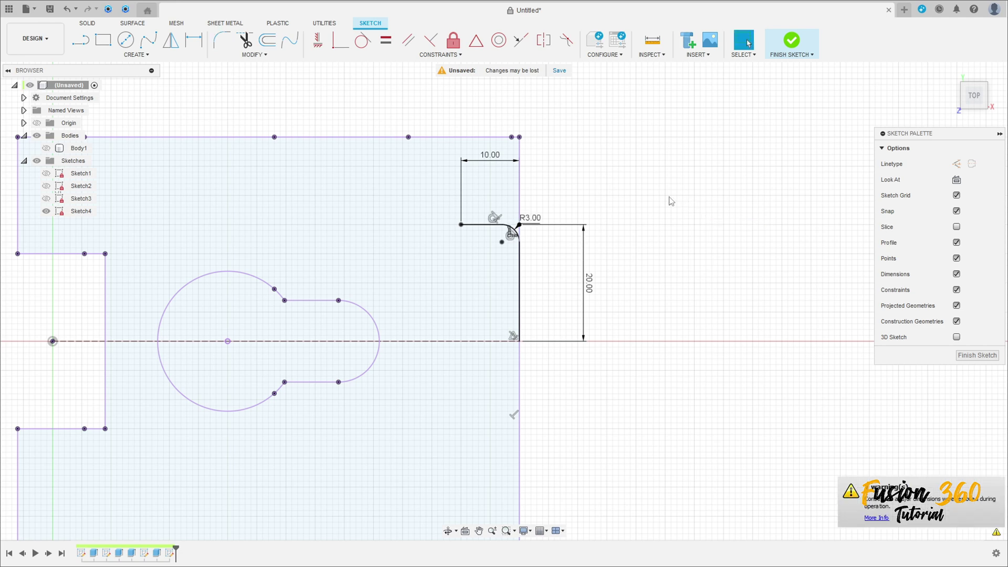
Draw two connected 3-point arcs forming an S-curve from the 10 mm line's inner end to the plate's upper edge.
{"action": "left_click", "coordinate": [134, 55]}
{"action": "mouse_move", "coordinate": [92, 99]}
{"action": "left_click", "coordinate": [169, 98]}
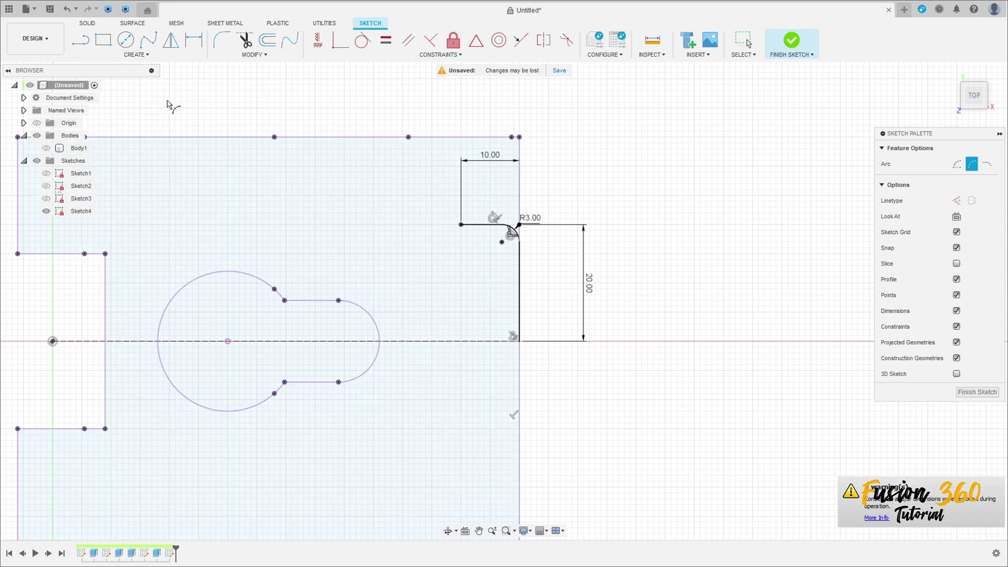
{"action": "left_click", "coordinate": [462, 224]}
{"action": "left_click", "coordinate": [292, 180]}
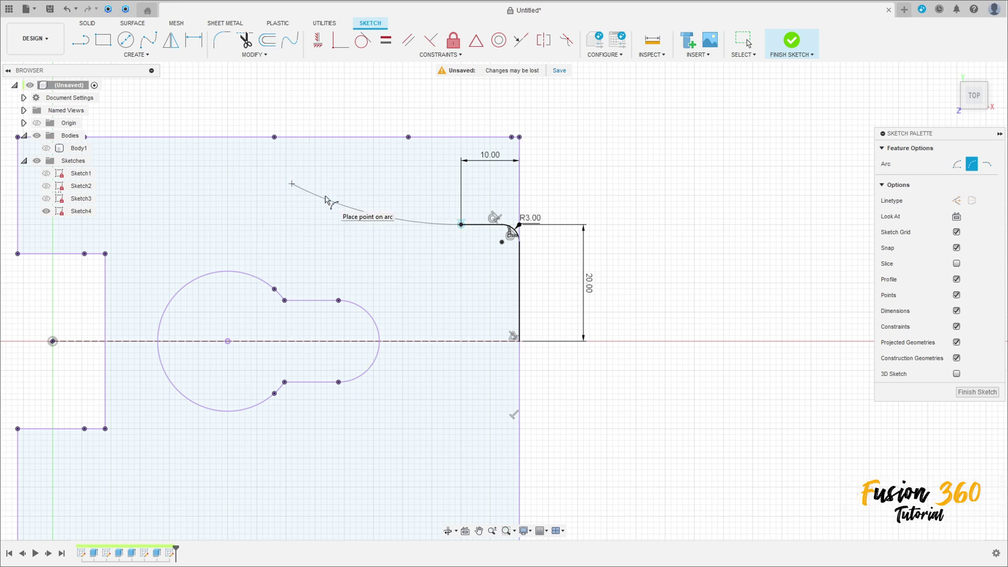
{"action": "left_click", "coordinate": [326, 200]}
{"action": "left_click", "coordinate": [293, 185]}
{"action": "left_click", "coordinate": [147, 138]}
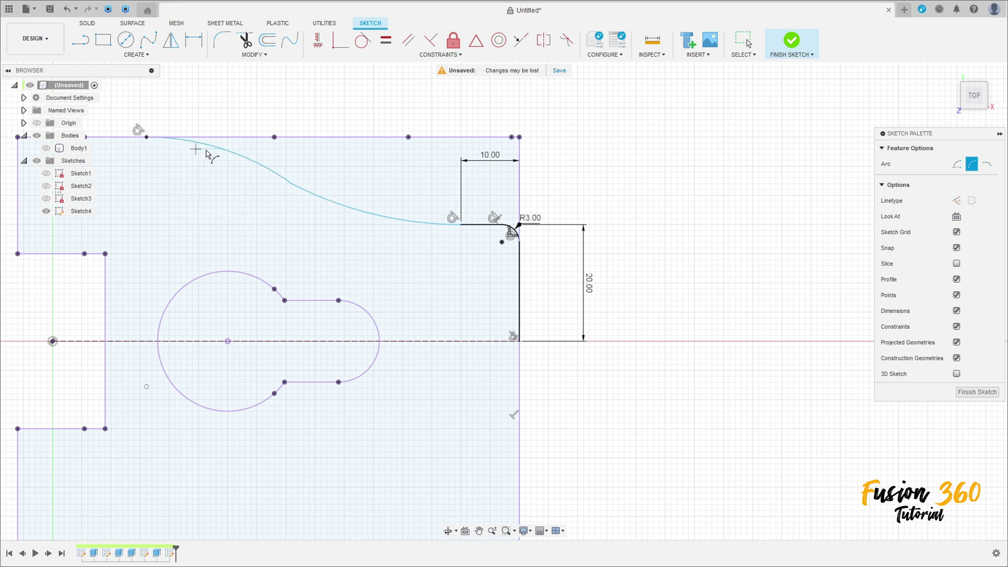
Make the two arcs of the S-curve tangent to each other.
{"action": "left_click", "coordinate": [362, 40]}
{"action": "left_click", "coordinate": [321, 198]}
{"action": "left_click", "coordinate": [279, 179]}
Dimension the S-curve's endpoint on the upper edge 17 mm horizontally from the origin.
{"action": "scroll", "coordinate": [158, 136], "scroll_direction": "down", "scroll_amount": 1}
{"action": "middle_click_drag", "start_coordinate": [158, 135], "coordinate": [219, 99]}
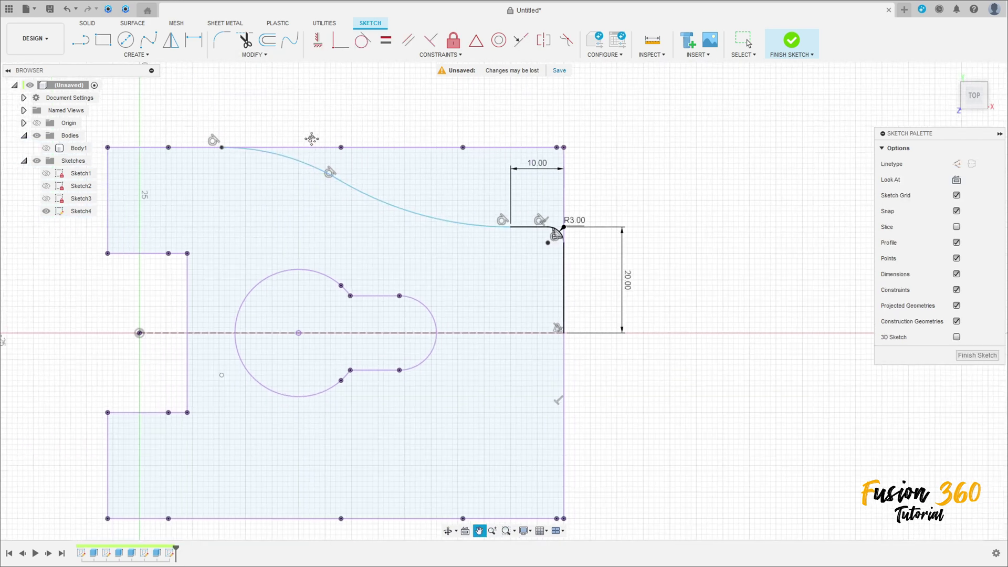
{"action": "left_click", "coordinate": [198, 43]}
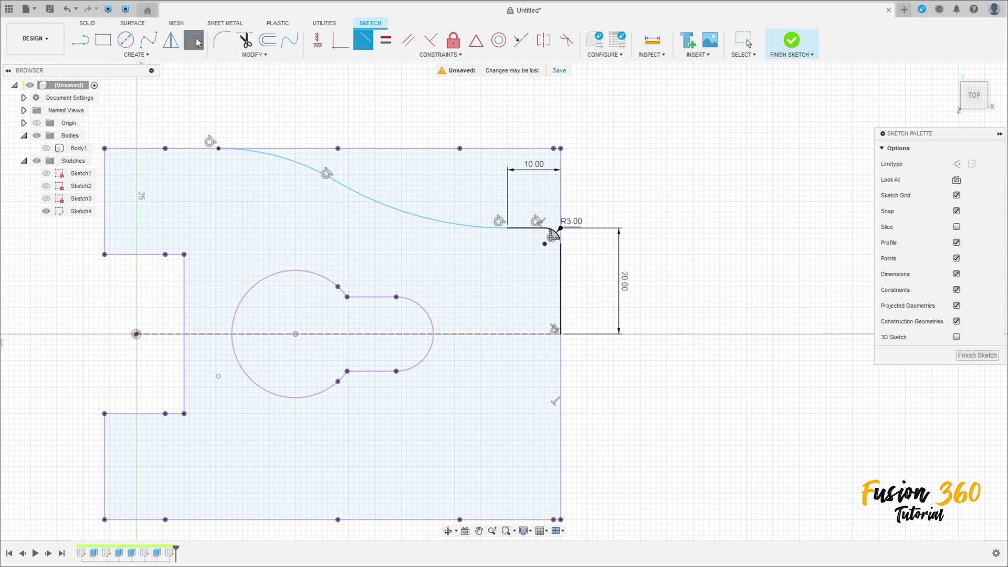
{"action": "left_click", "coordinate": [218, 150]}
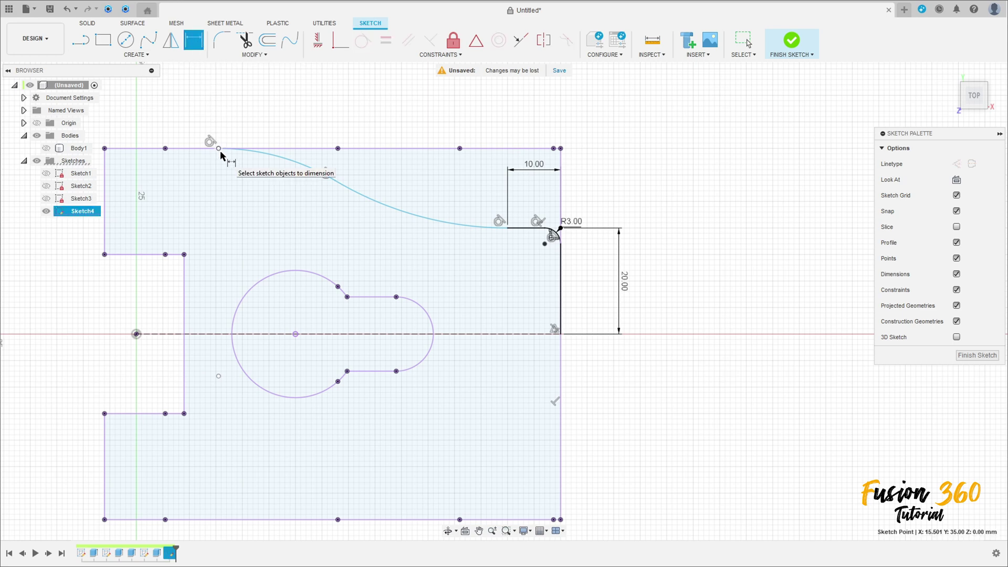
{"action": "left_click", "coordinate": [137, 334]}
{"action": "left_click", "coordinate": [209, 113]}
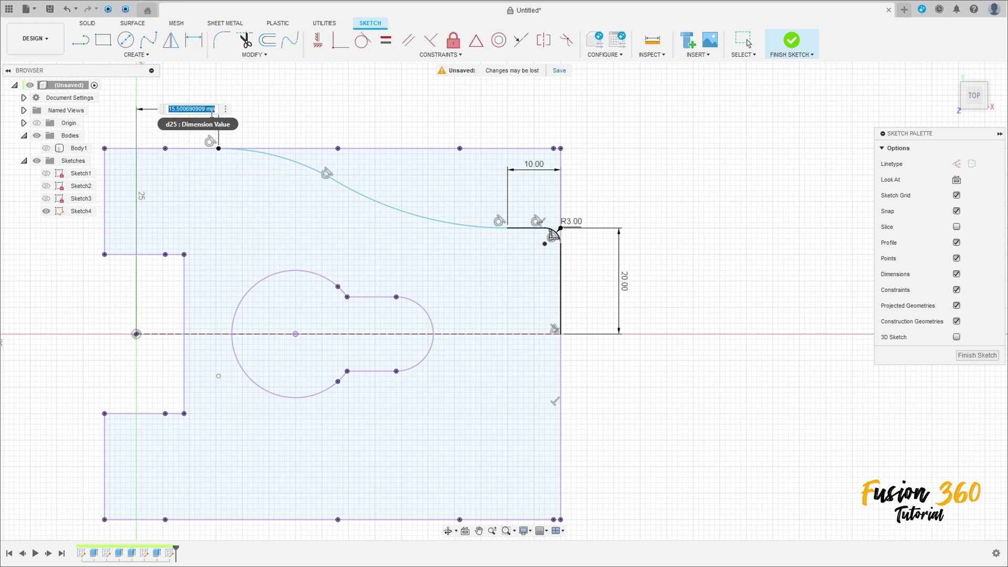
{"action": "key", "text": "Return"}
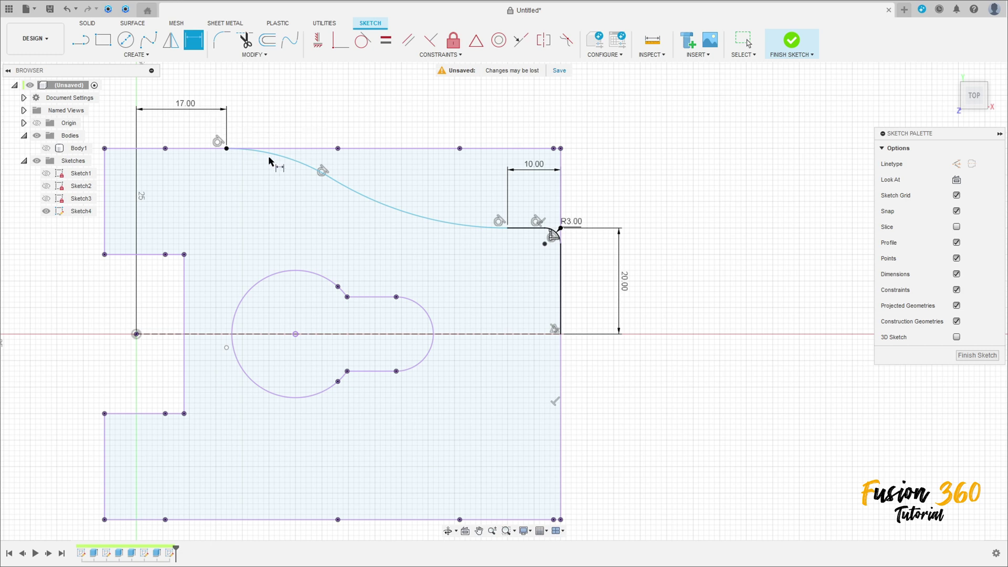
Set the radius of the S-curve's upper arc to 35 mm.
{"action": "left_click", "coordinate": [253, 152]}
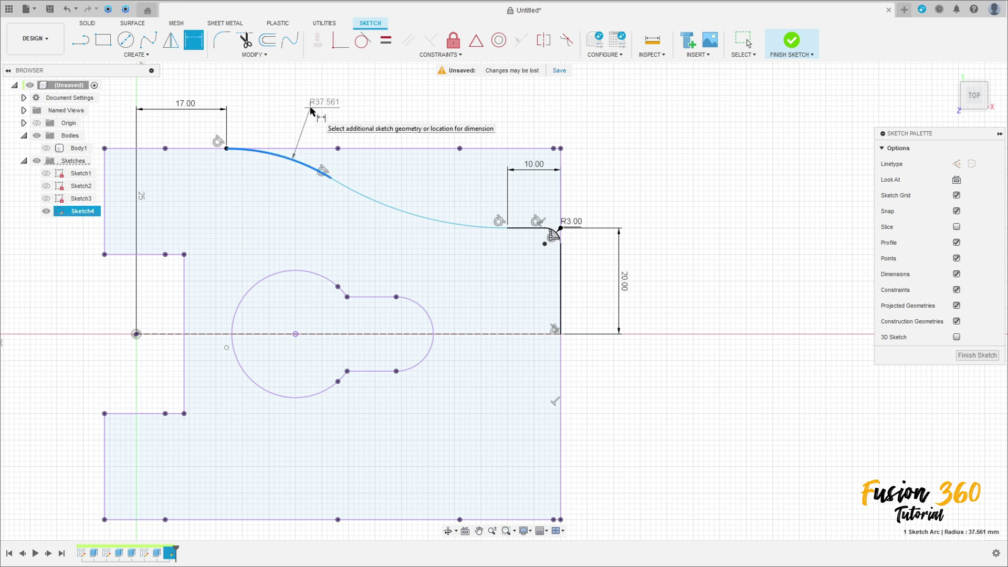
{"action": "left_click", "coordinate": [310, 110]}
{"action": "key", "text": "Return"}
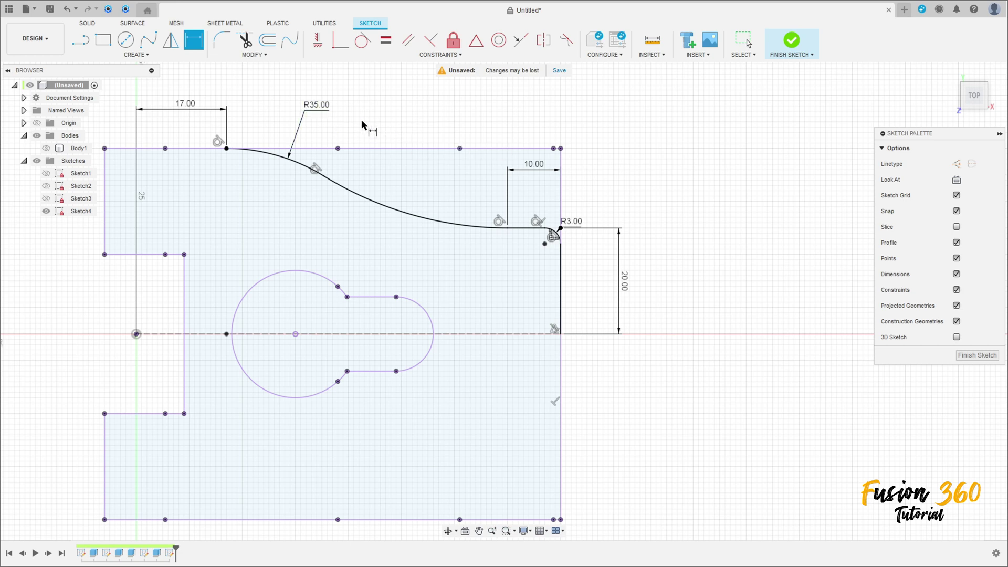
{"action": "key", "text": "Escape"}
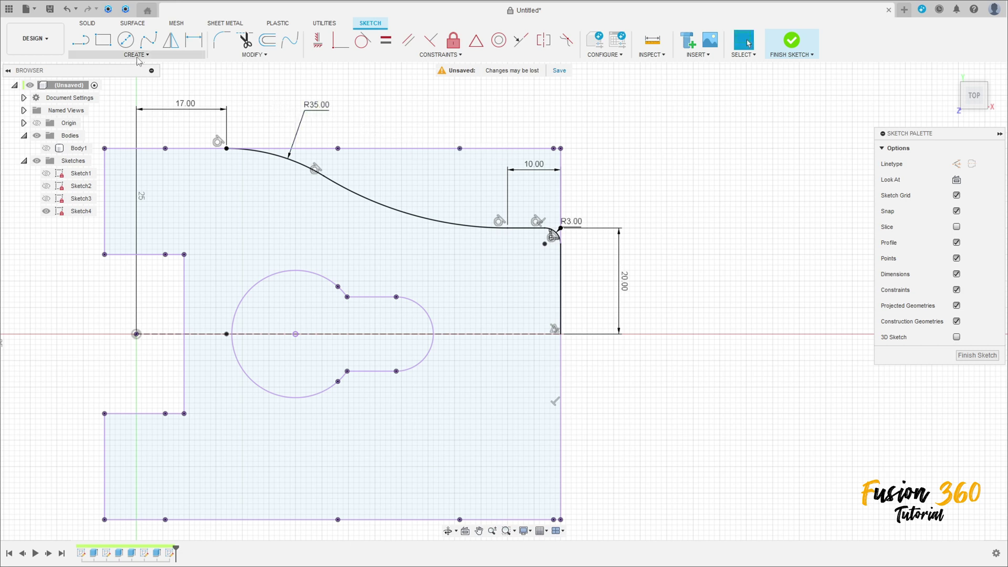
Mirror the S-curve arcs, short line, corner fillet and end line across the horizontal centerline and finish the sketch.
{"action": "left_click", "coordinate": [170, 42]}
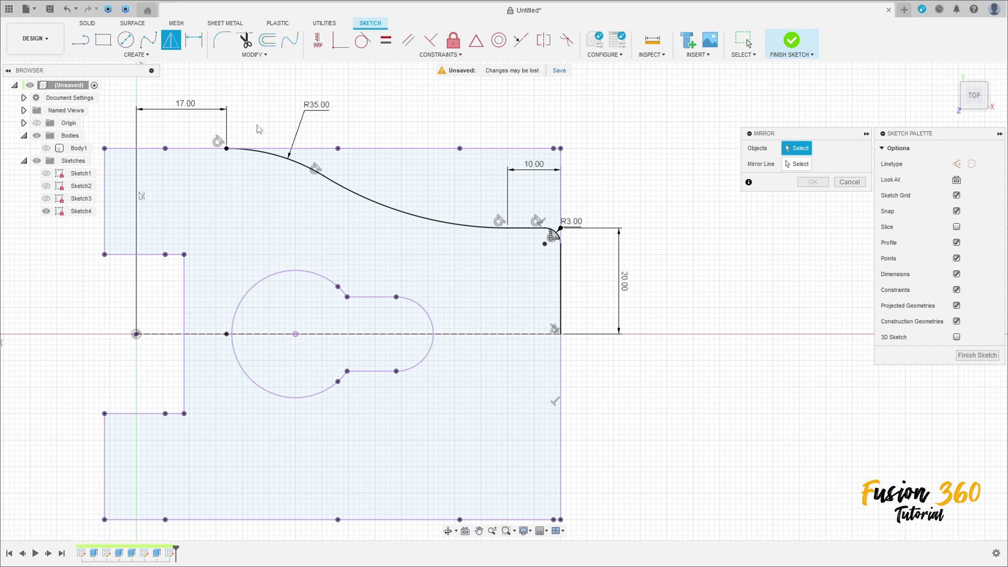
{"action": "left_click", "coordinate": [281, 160]}
{"action": "left_click", "coordinate": [350, 195]}
{"action": "left_click", "coordinate": [530, 229]}
{"action": "left_click", "coordinate": [555, 235]}
{"action": "left_click", "coordinate": [561, 262]}
{"action": "left_click", "coordinate": [561, 265]}
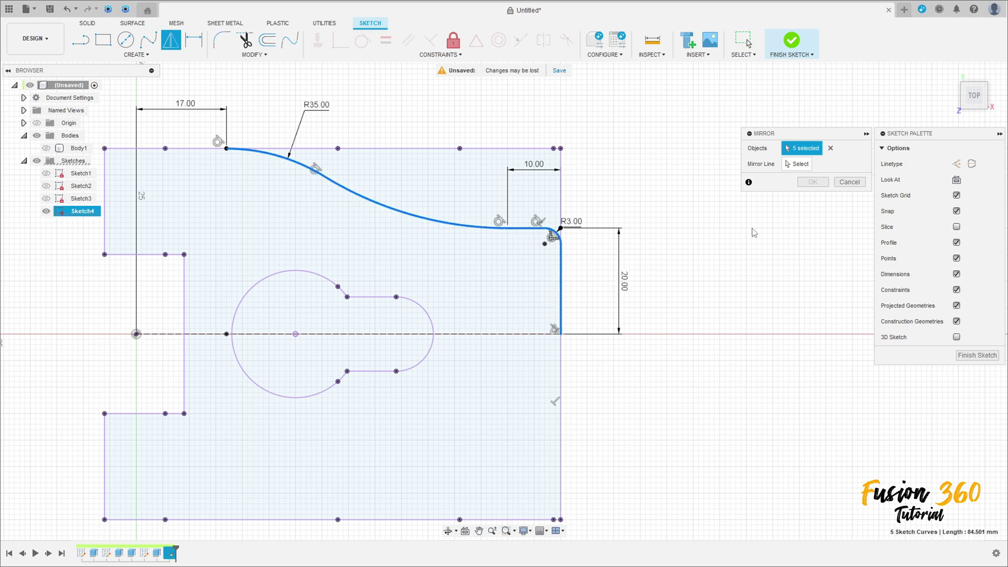
{"action": "left_click", "coordinate": [760, 165]}
{"action": "left_click", "coordinate": [475, 335]}
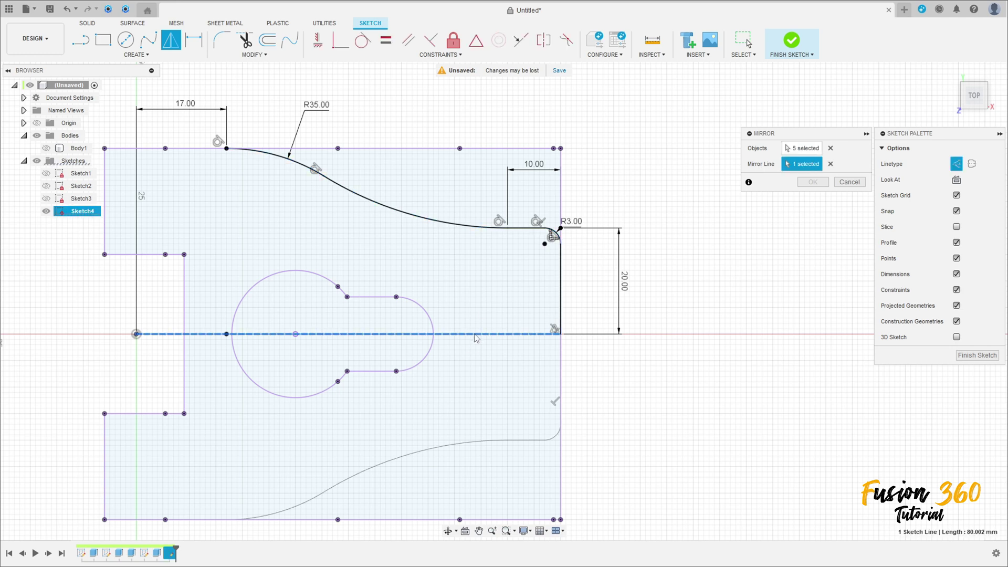
{"action": "left_click", "coordinate": [812, 183]}
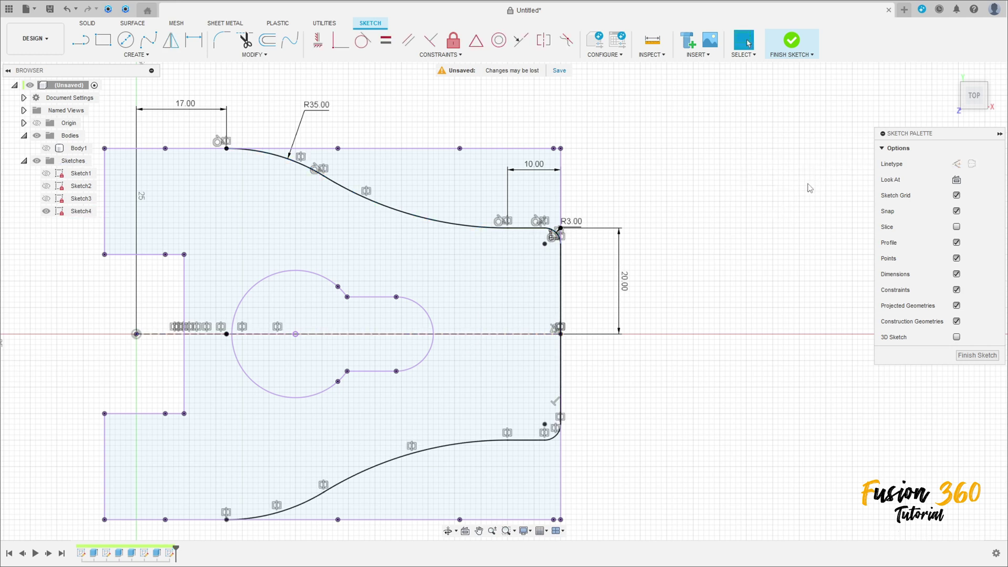
{"action": "middle_click_drag", "start_coordinate": [581, 353], "coordinate": [635, 85], "text": "shift"}
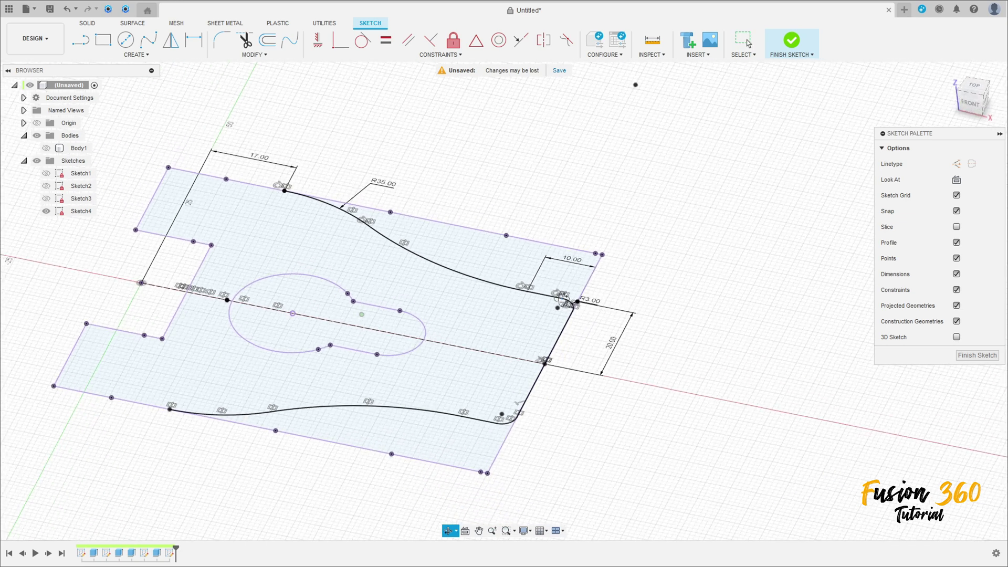
{"action": "left_click", "coordinate": [791, 40]}
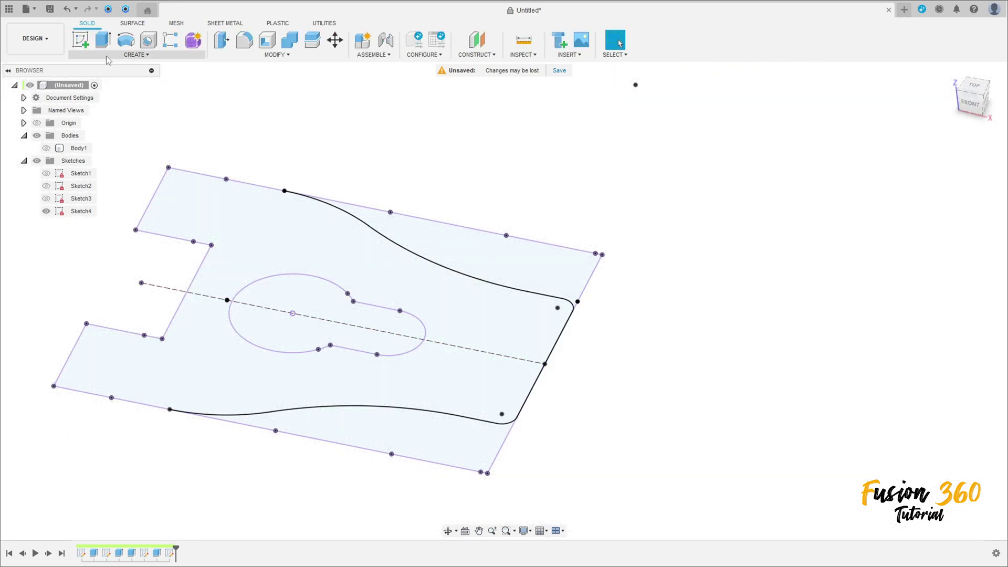
Start extruding the two outer side profiles with Symmetric direction and show the hidden plate body.
{"action": "left_click", "coordinate": [103, 40]}
{"action": "left_click", "coordinate": [517, 262]}
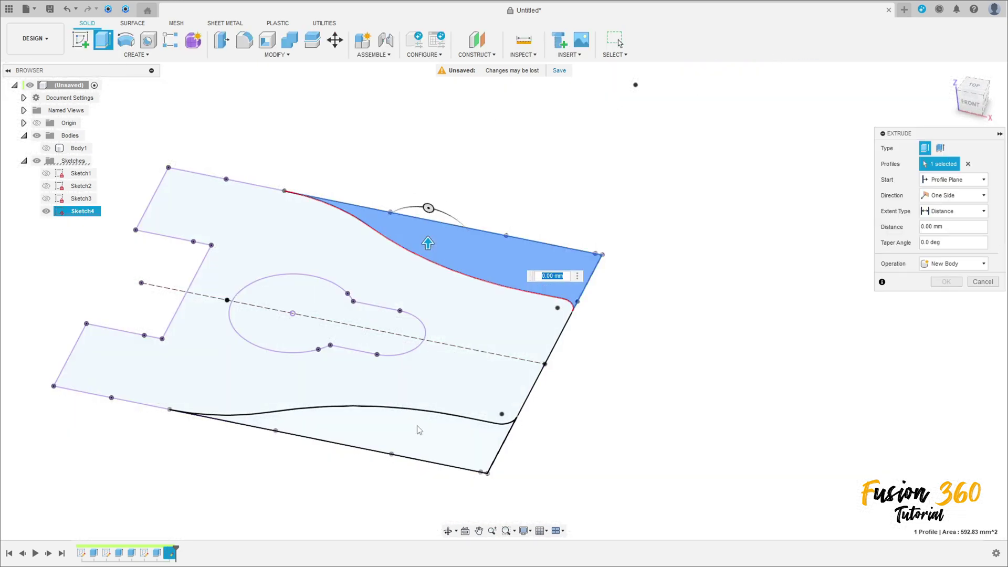
{"action": "left_click", "coordinate": [418, 444]}
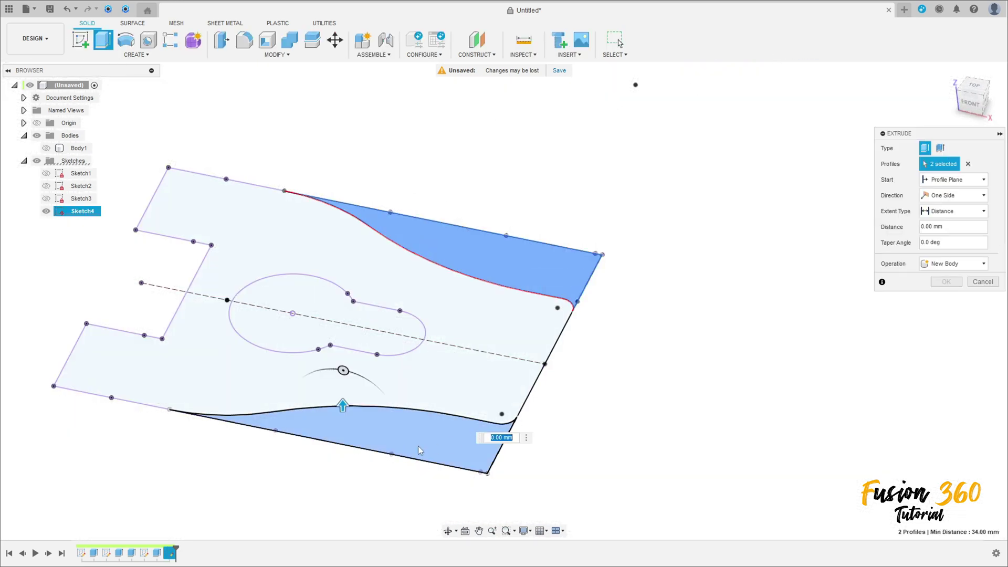
{"action": "left_click", "coordinate": [46, 148]}
{"action": "left_click", "coordinate": [958, 203]}
{"action": "left_click", "coordinate": [958, 218]}
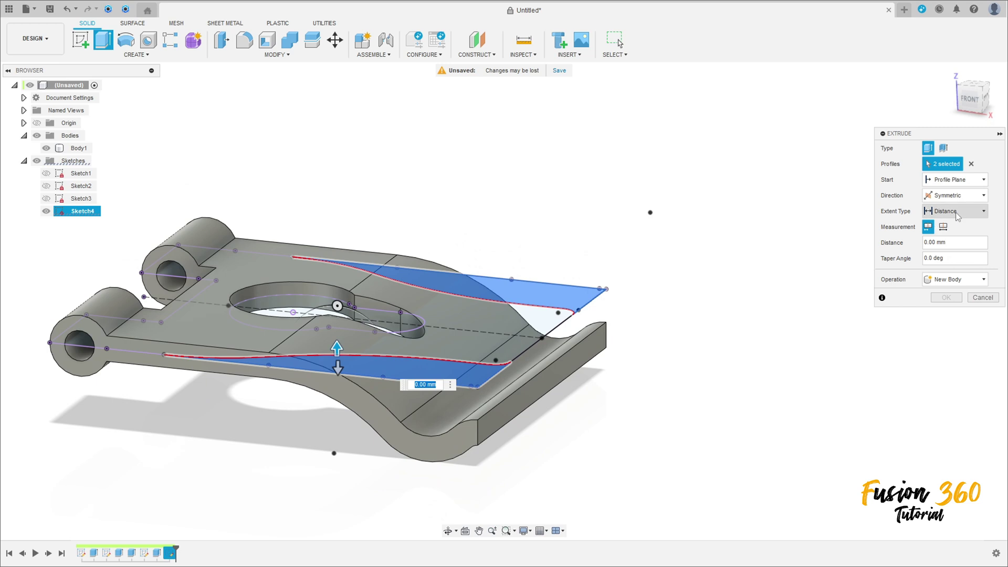
Try the All extent for the symmetric extrusion, and return the extent type to Distance.
{"action": "left_click", "coordinate": [956, 211]}
{"action": "left_click", "coordinate": [945, 234]}
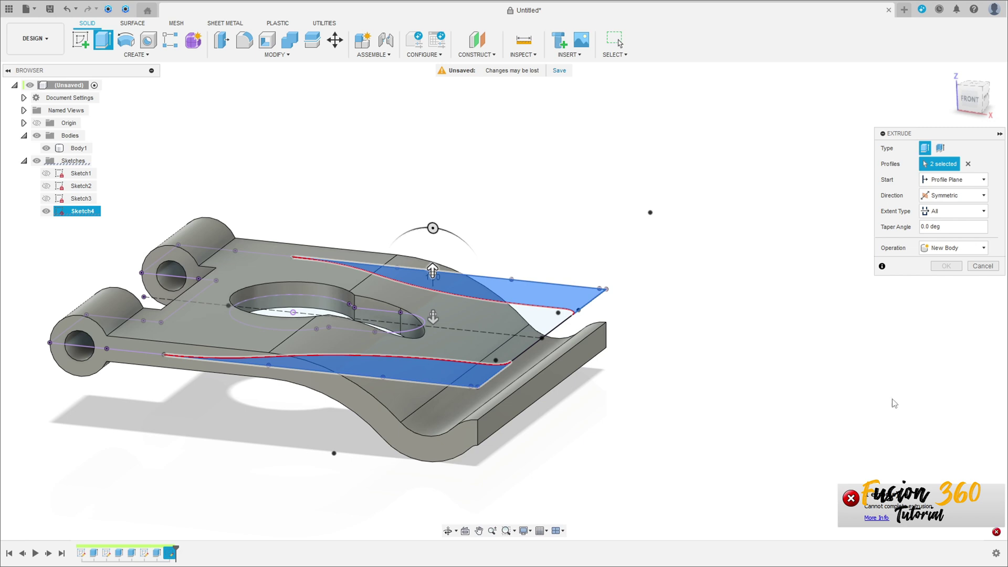
{"action": "left_click", "coordinate": [956, 211]}
{"action": "left_click", "coordinate": [945, 223]}
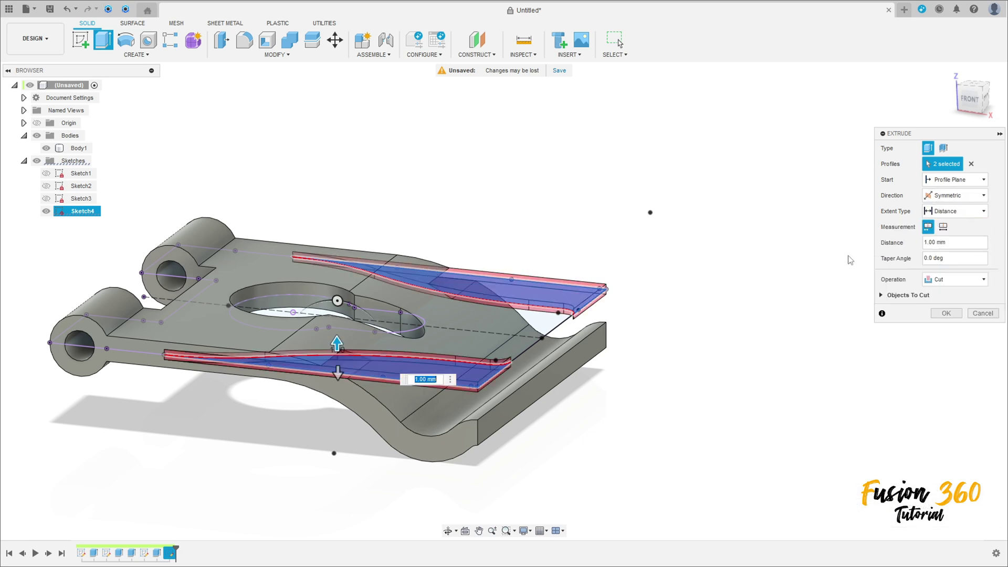
Cut both side profiles out of the plate symmetrically over a whole length of 50 mm.
{"action": "left_click", "coordinate": [943, 227]}
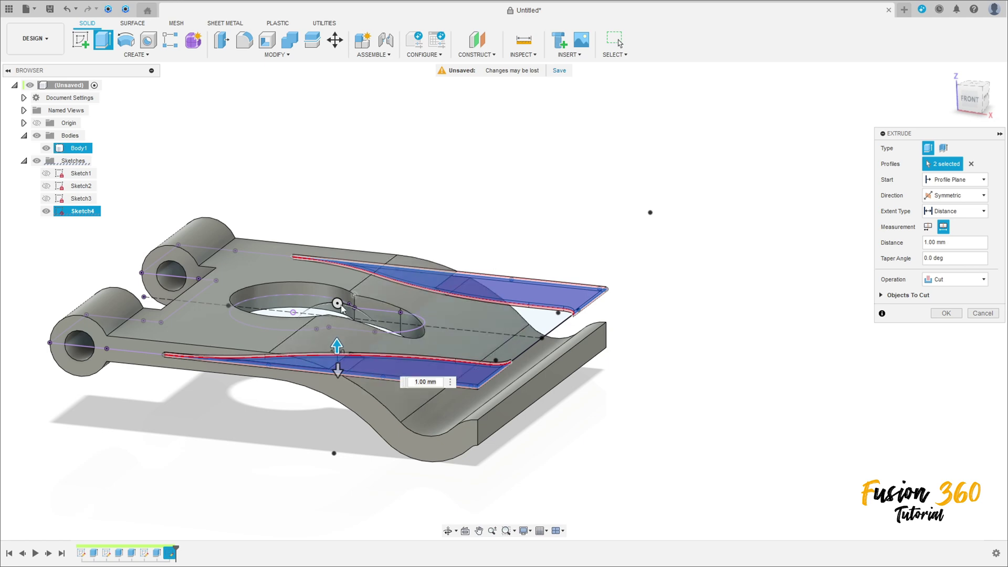
{"action": "left_click_drag", "start_coordinate": [334, 344], "coordinate": [337, 221]}
{"action": "middle_click_drag", "start_coordinate": [703, 322], "coordinate": [725, 307], "text": "shift"}
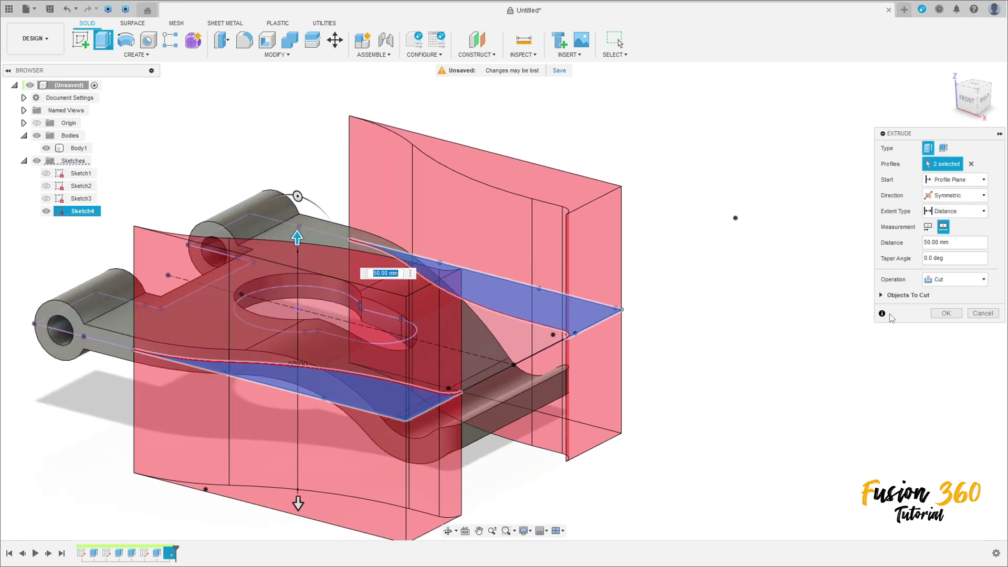
{"action": "left_click", "coordinate": [945, 314]}
{"action": "middle_click_drag", "start_coordinate": [610, 308], "coordinate": [739, 192], "text": "shift"}
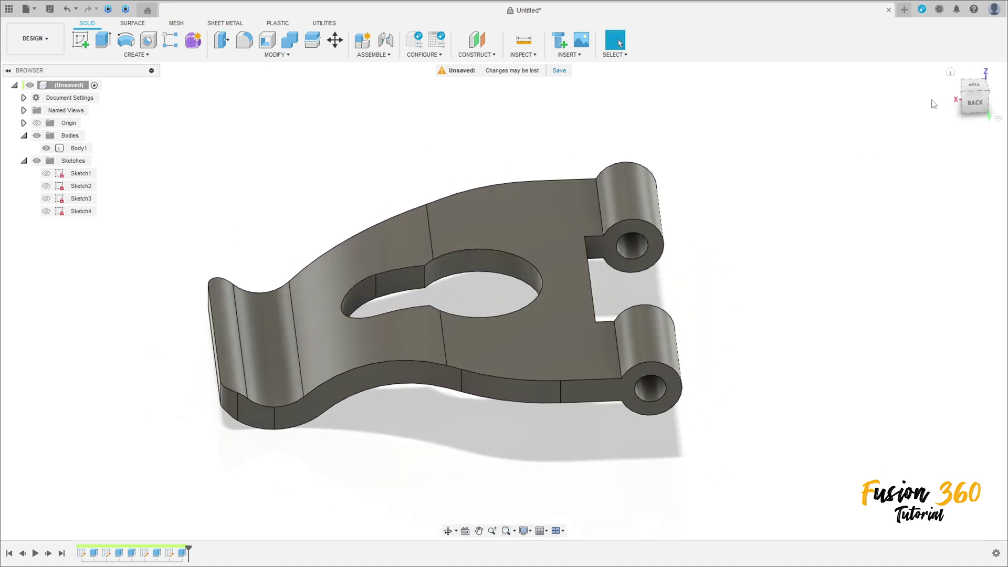
{"action": "left_click", "coordinate": [949, 72]}
{"action": "middle_click_drag", "start_coordinate": [842, 127], "coordinate": [520, 115], "text": "shift"}
{"action": "key", "text": "Escape"}
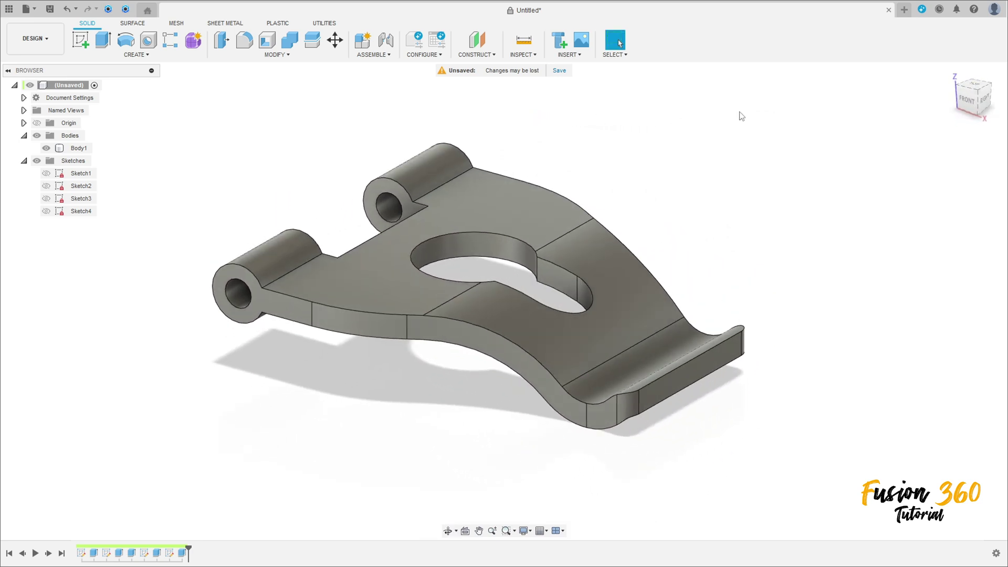